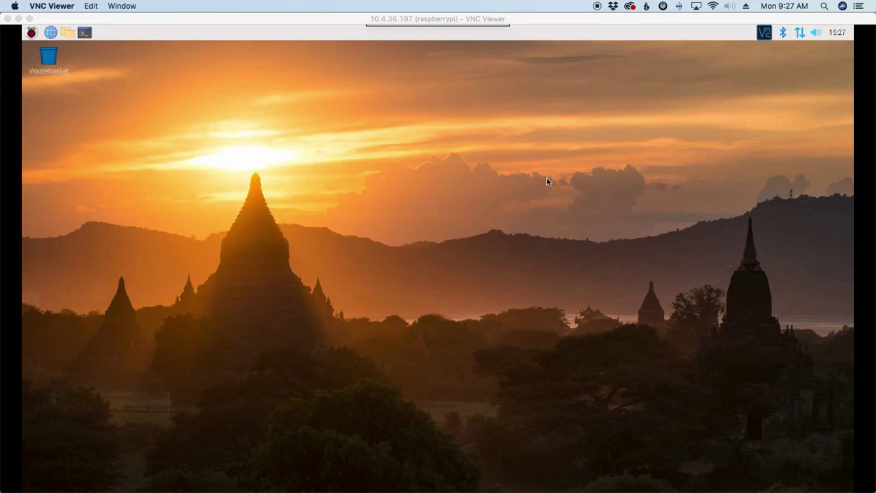
Install the conky package in a new terminal with sudo apt-get install -y conky
left_click(88, 35)
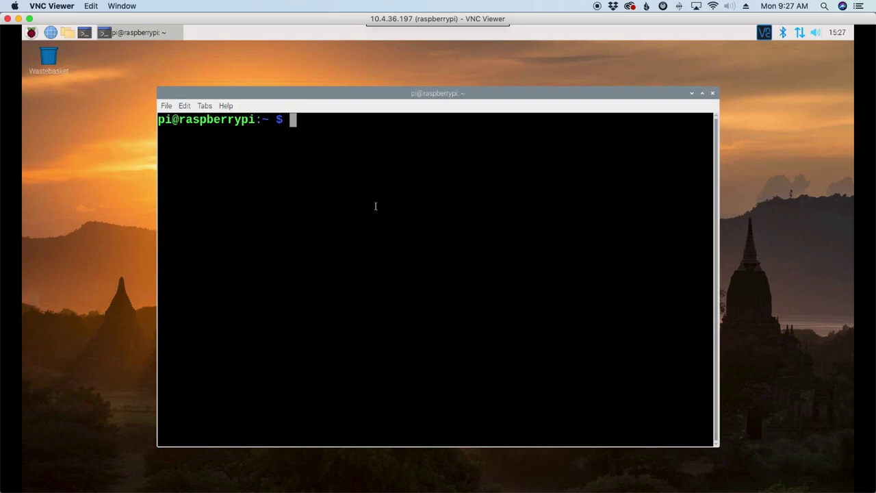
type("sudo apt")
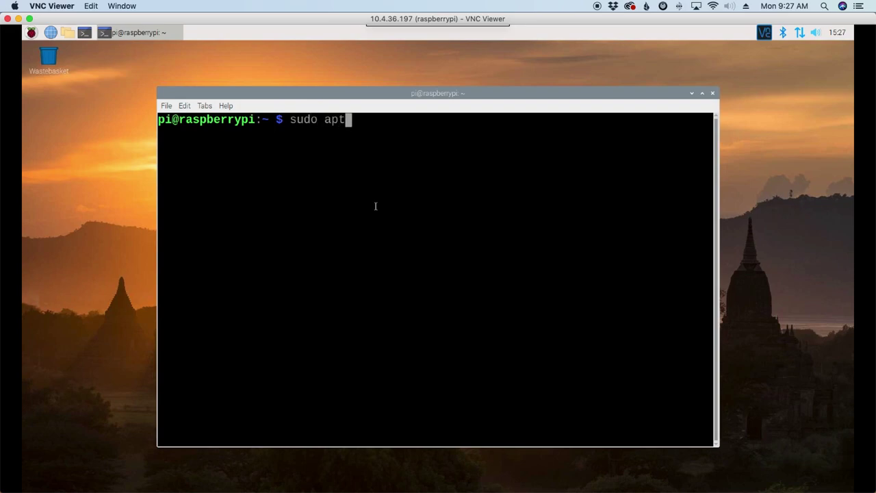
type("-get")
type(" install ")
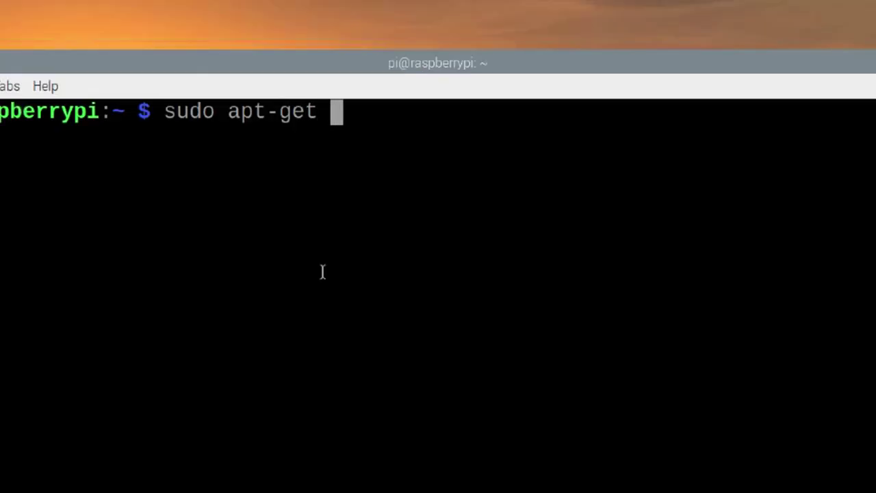
type("-y")
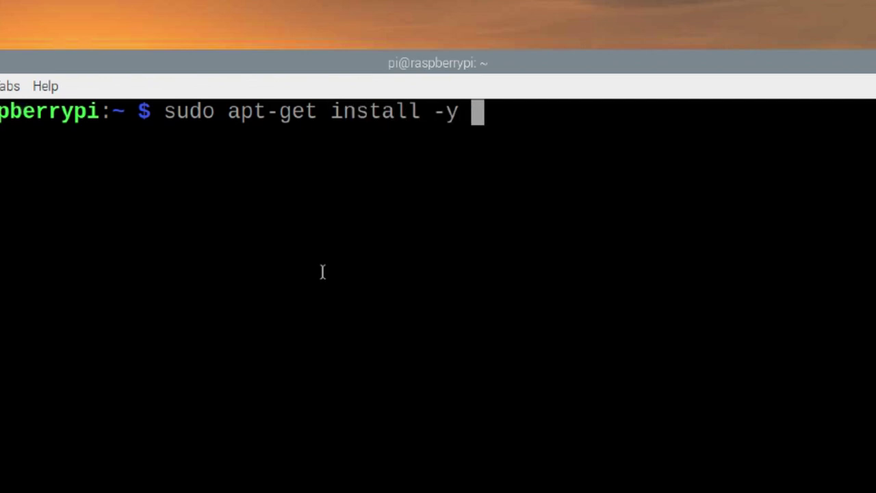
type(" conky")
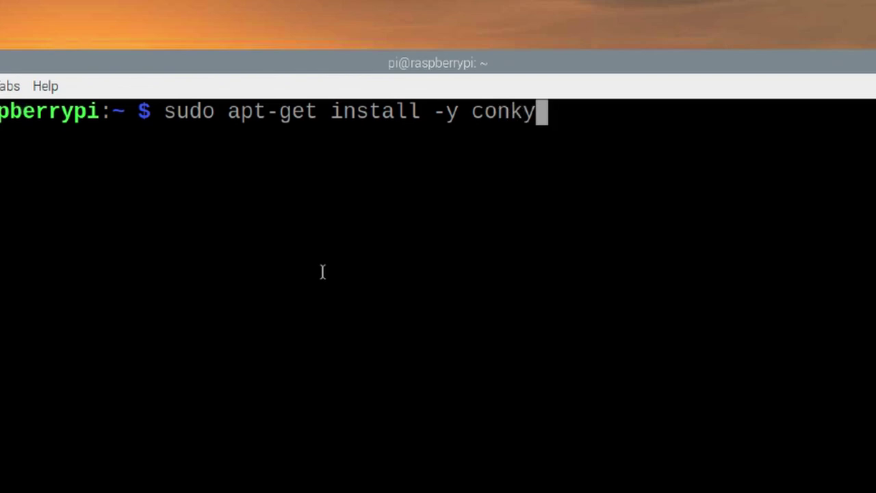
key("Return")
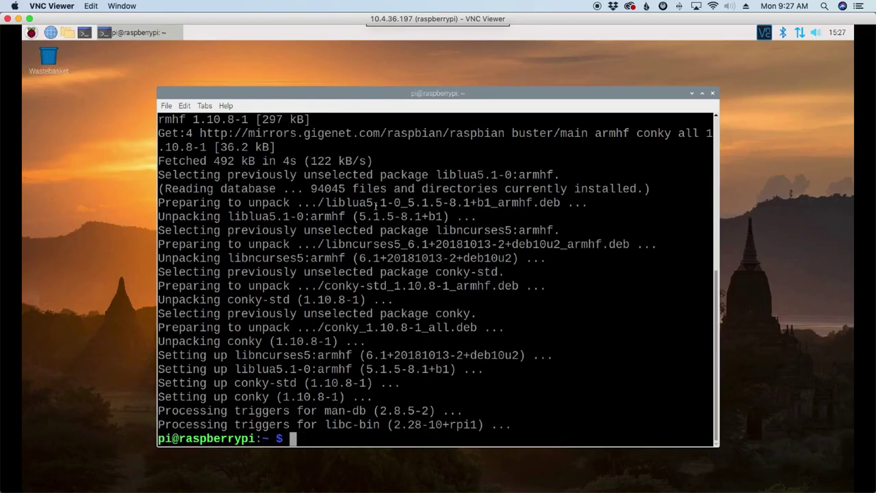
Clear the terminal and launch conky
type("clear")
key("Return")
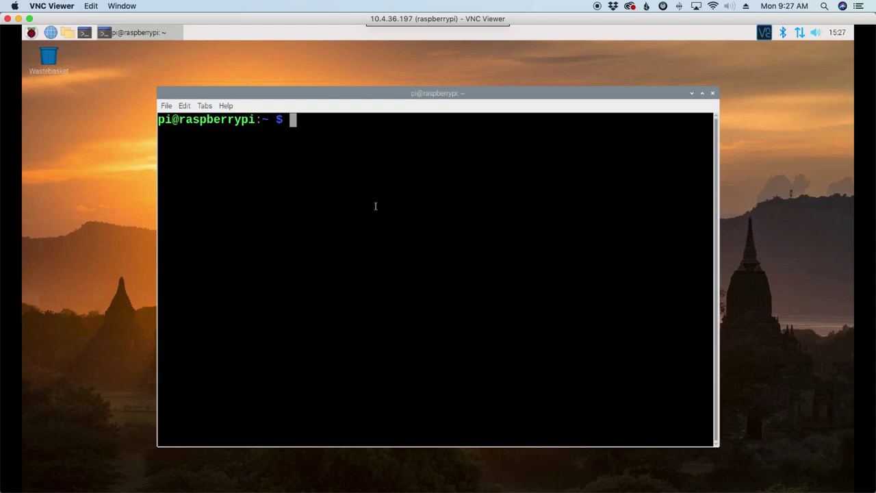
type("conky")
key("Return")
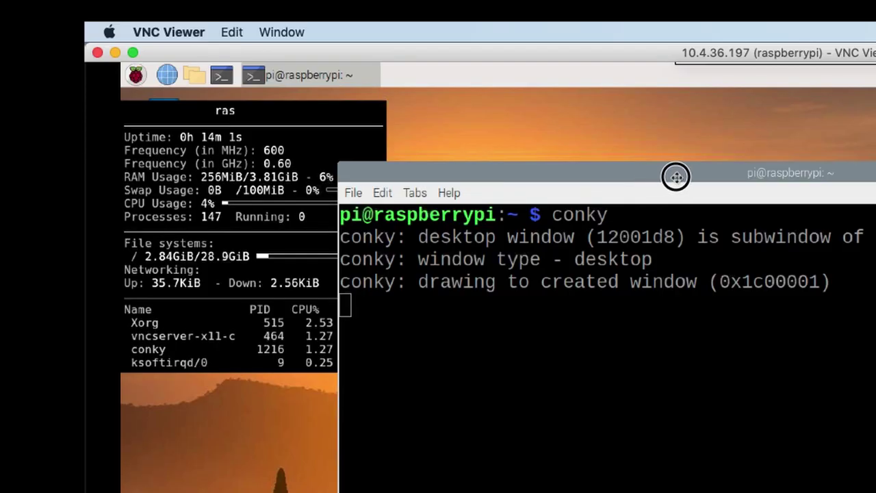
Move the terminal aside to view the conky panel, stop conky with Ctrl+C, and clear the screen
left_click_drag(369, 95, 391, 94)
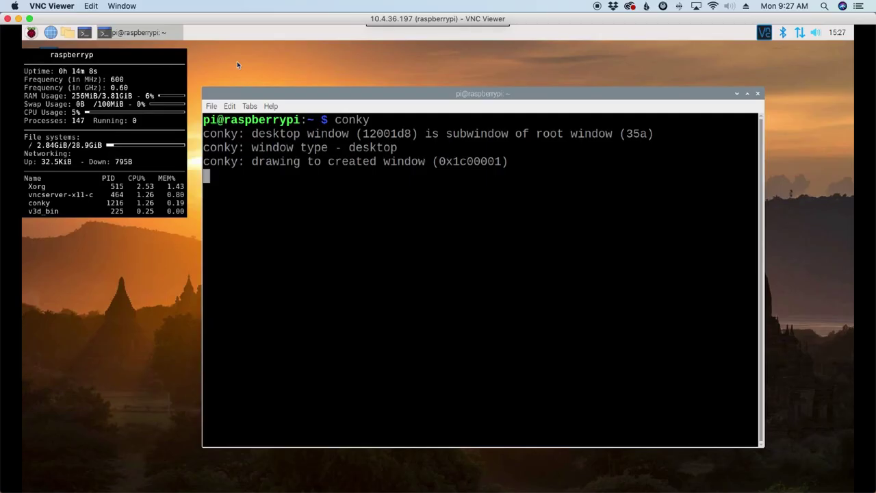
left_click(270, 96)
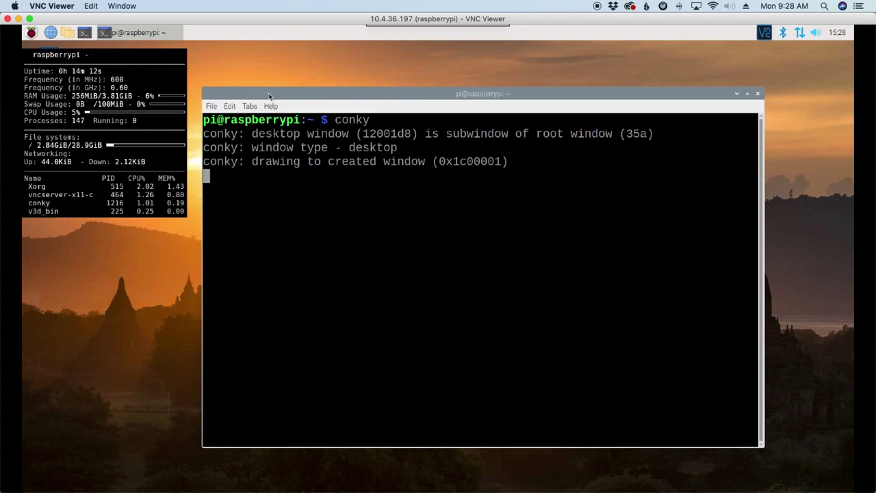
key("ctrl+c")
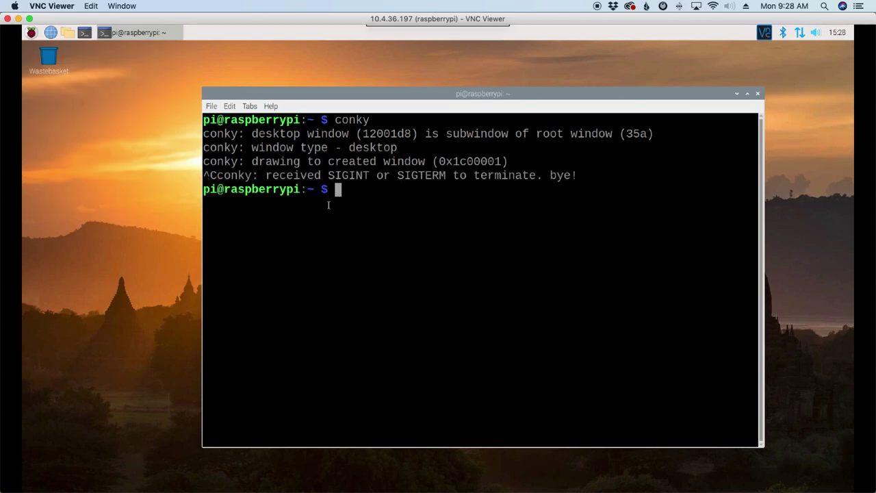
type("clear")
key("Return")
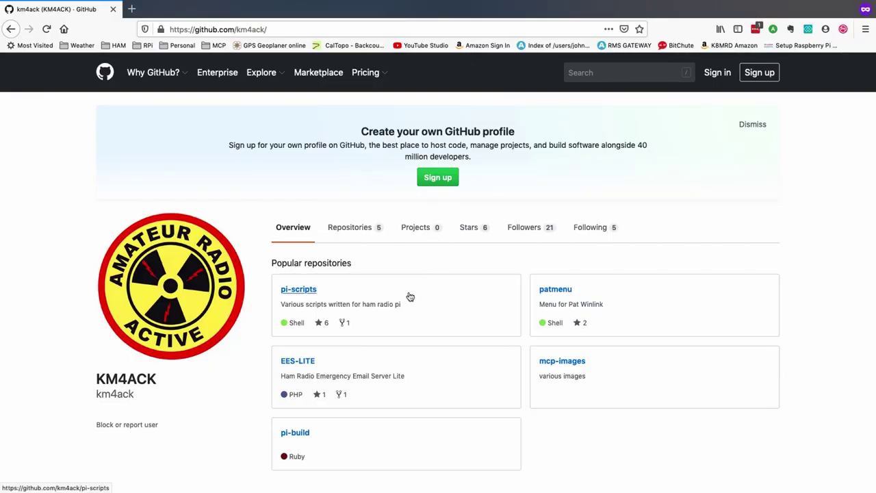
Open the raw get-freq script in pi-scripts/conky, select its URL, and return to the Pi desktop
left_click(299, 292)
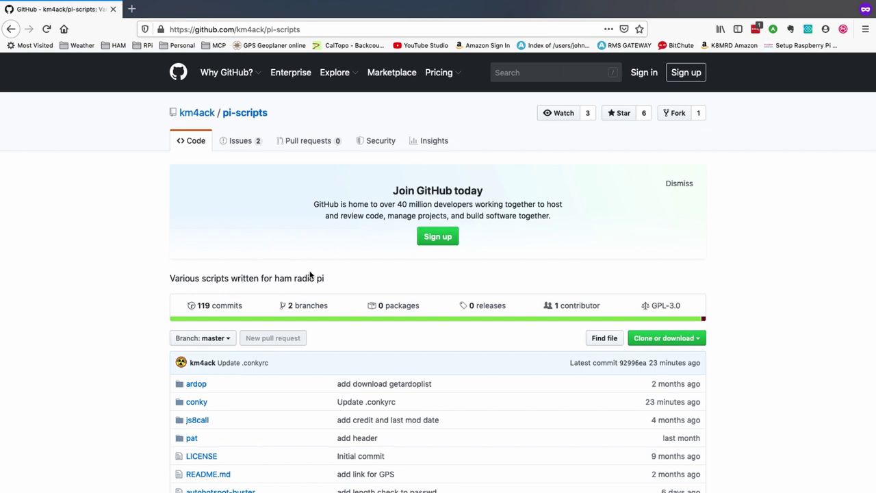
scroll(245, 228, "down", 3)
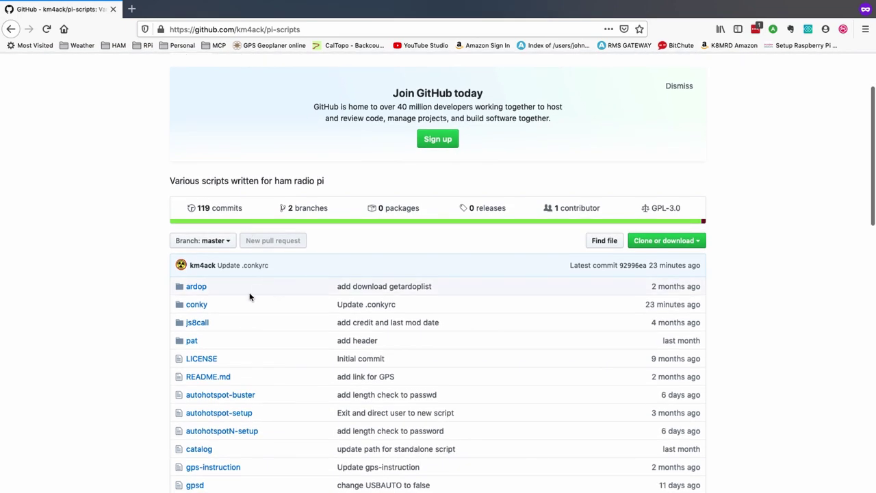
left_click(200, 307)
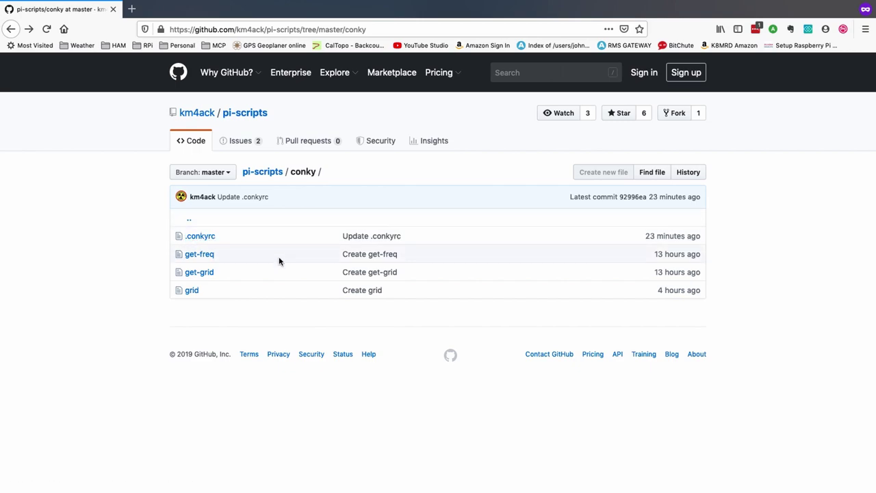
left_click(200, 259)
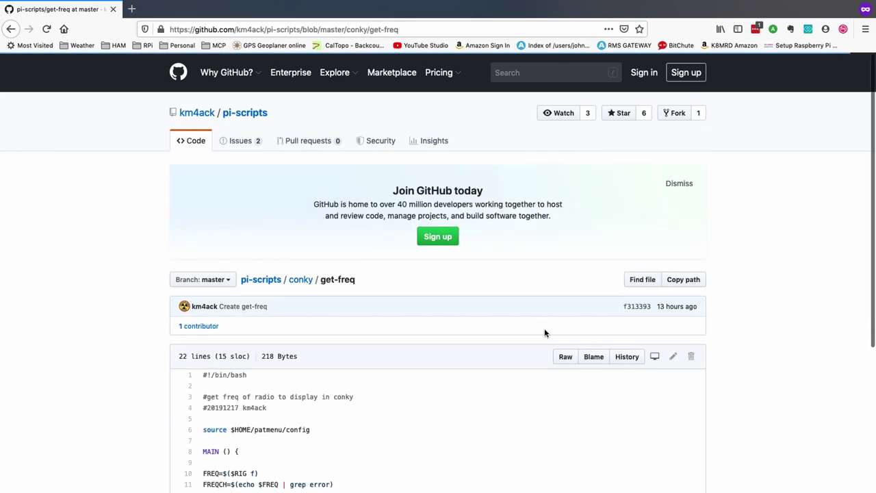
left_click(567, 358)
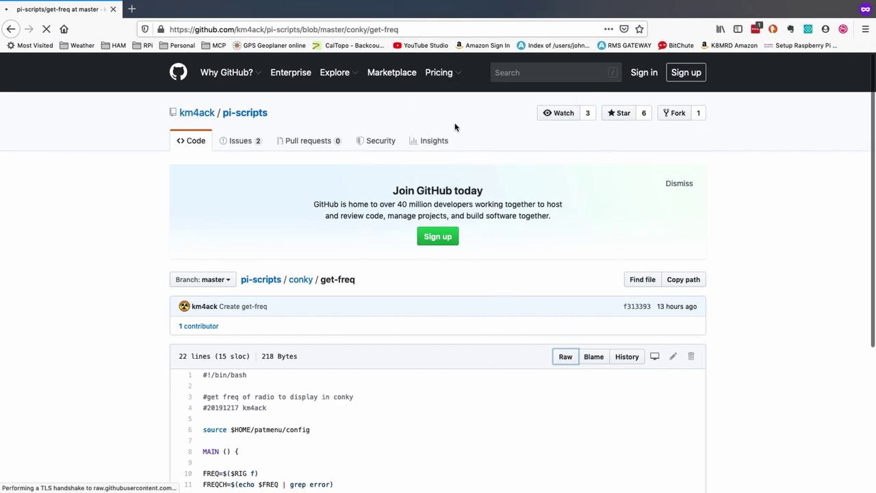
left_click(442, 30)
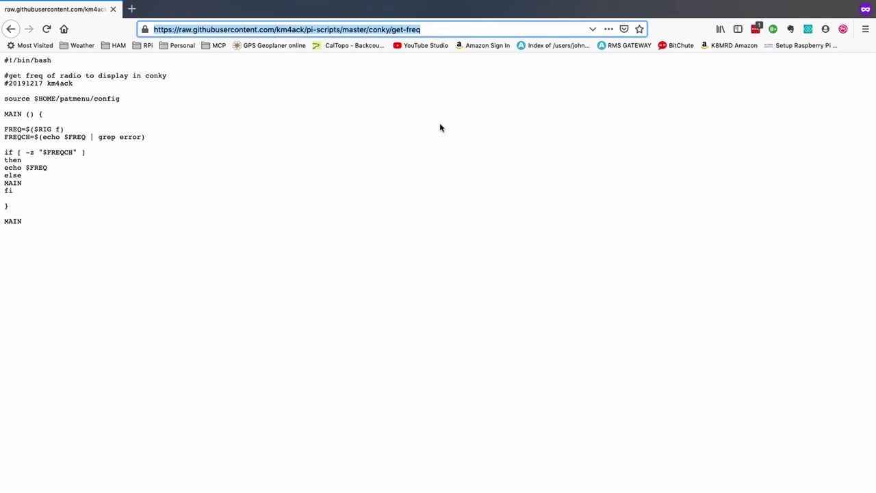
key("ctrl+Left")
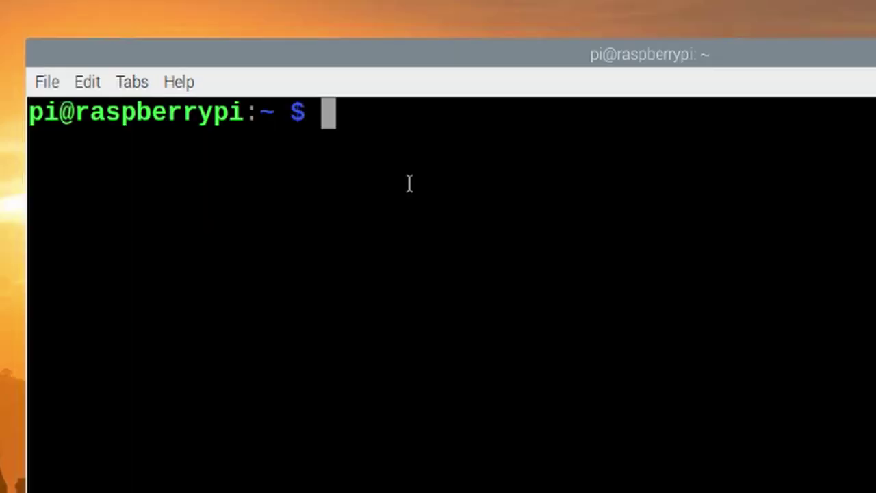
Create the ~/bin/conky folder and change into it
type("mkdir")
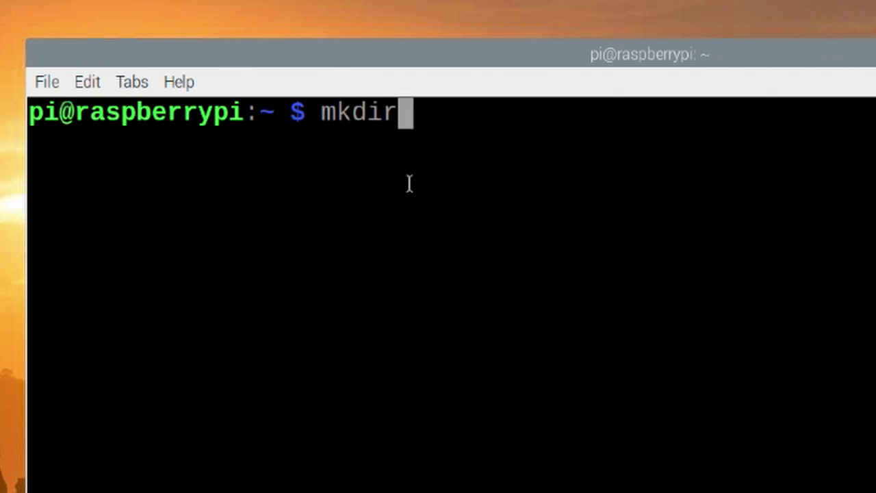
type(" bin")
key("Return")
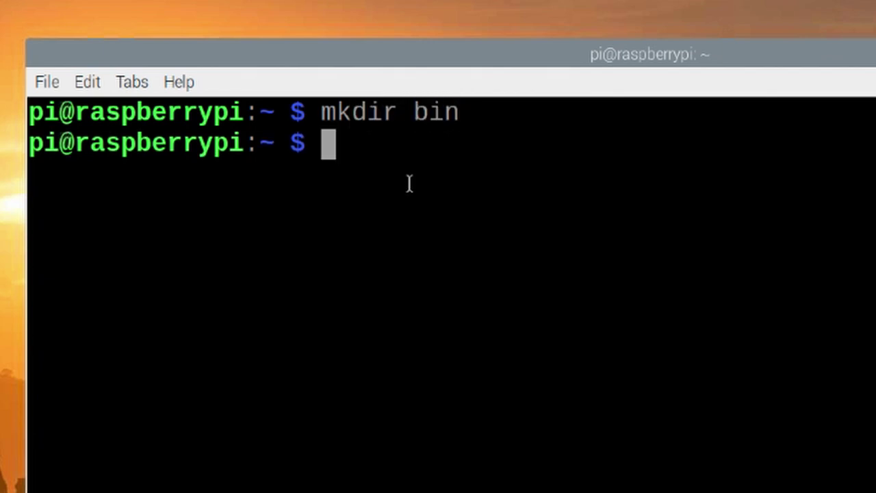
type("cd bin")
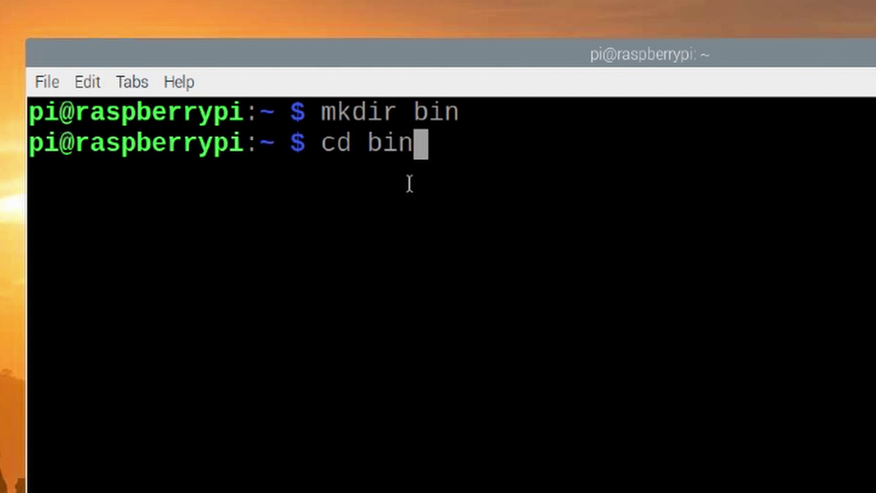
key("Return")
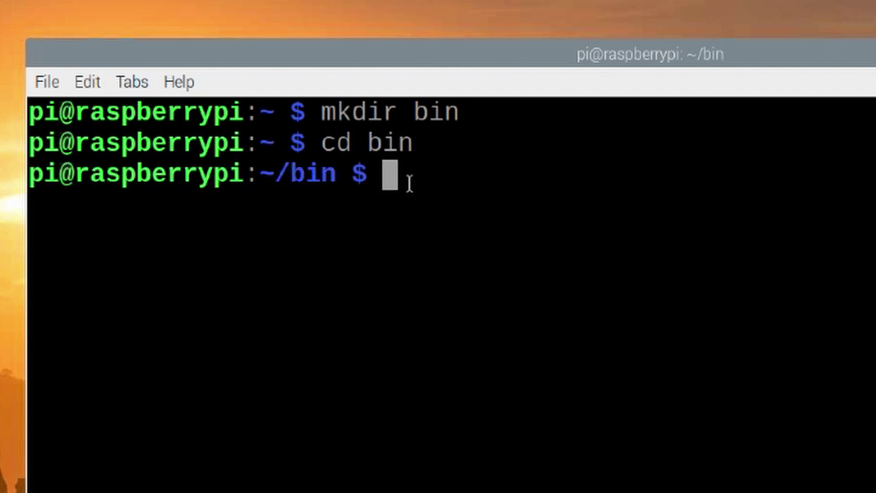
type("mkdir")
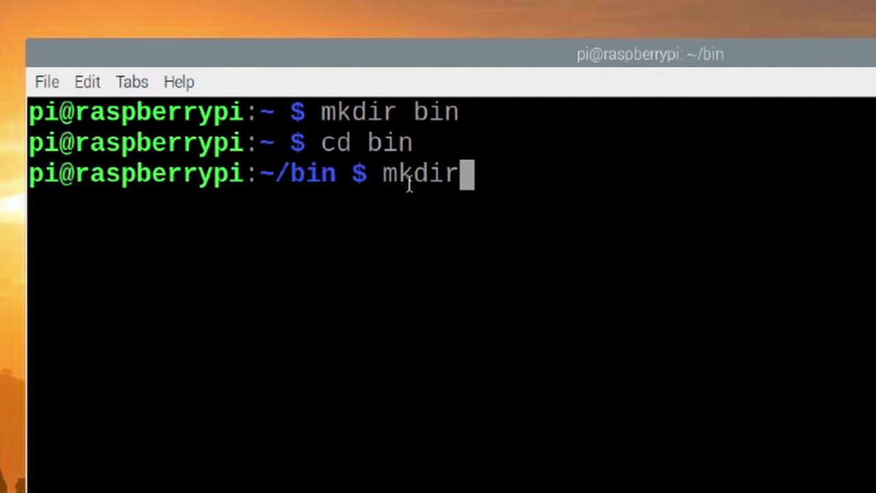
type(" con")
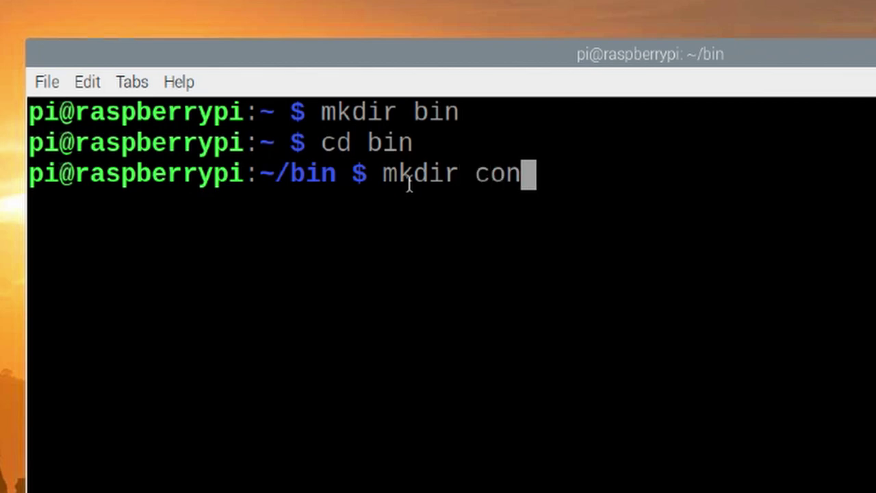
type("ky")
key("Return")
type("cd ")
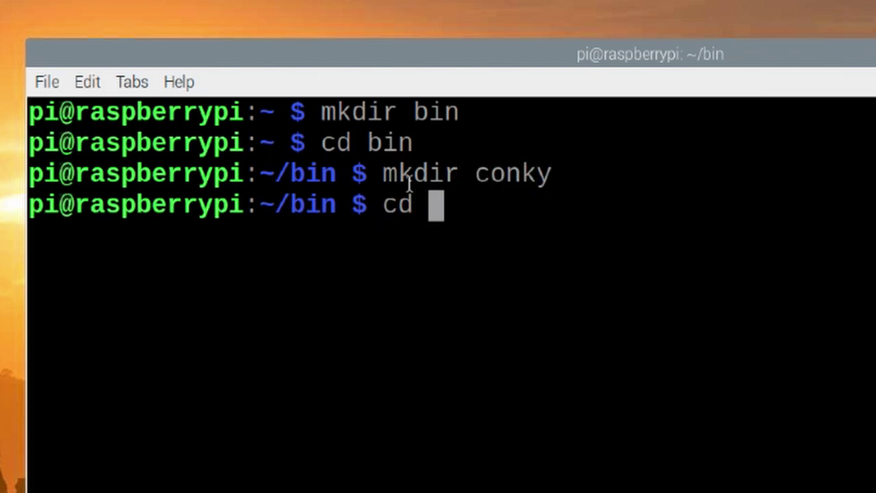
type("con")
key("Tab")
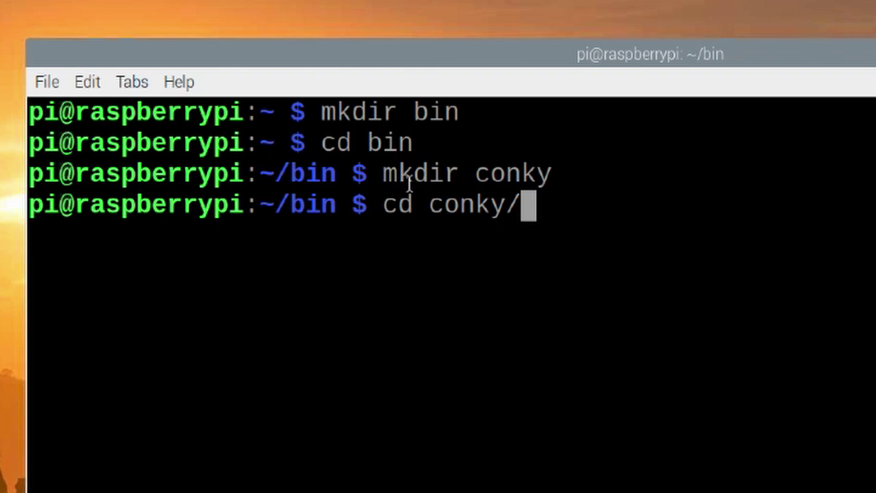
key("Return")
type("ls")
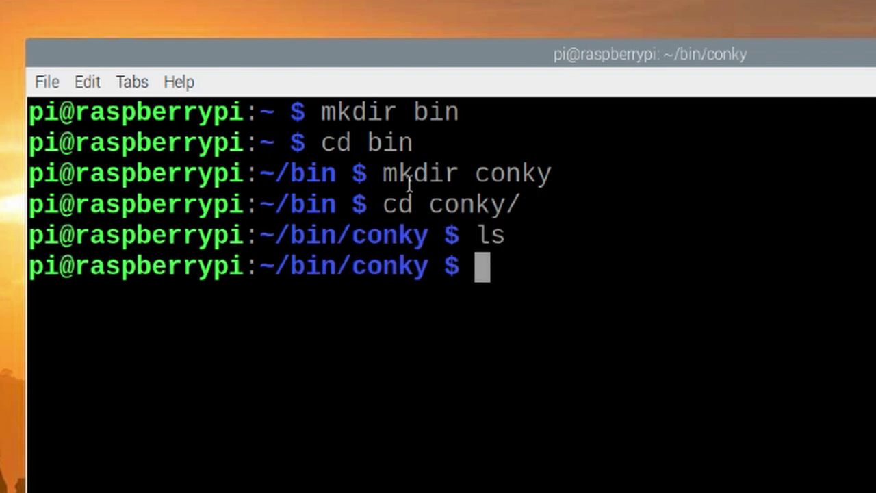
Download the get-freq script with wget and the pasted raw URL
type("wget")
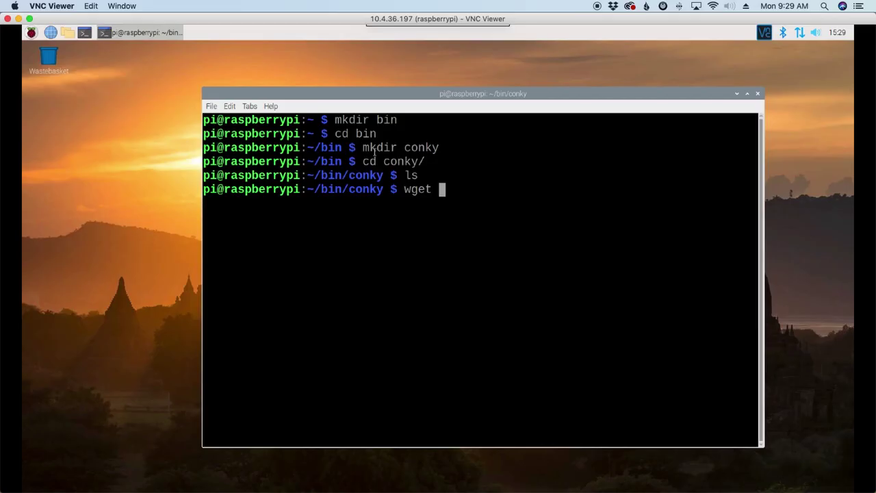
right_click(445, 191)
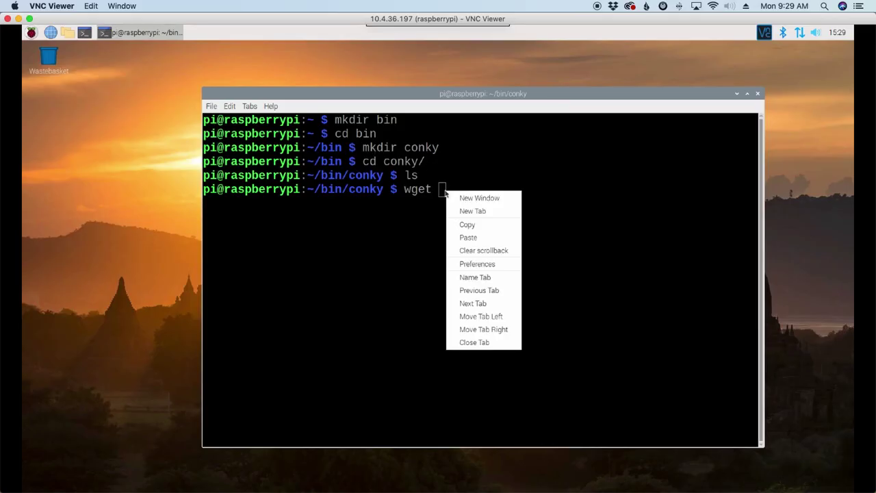
left_click(486, 243)
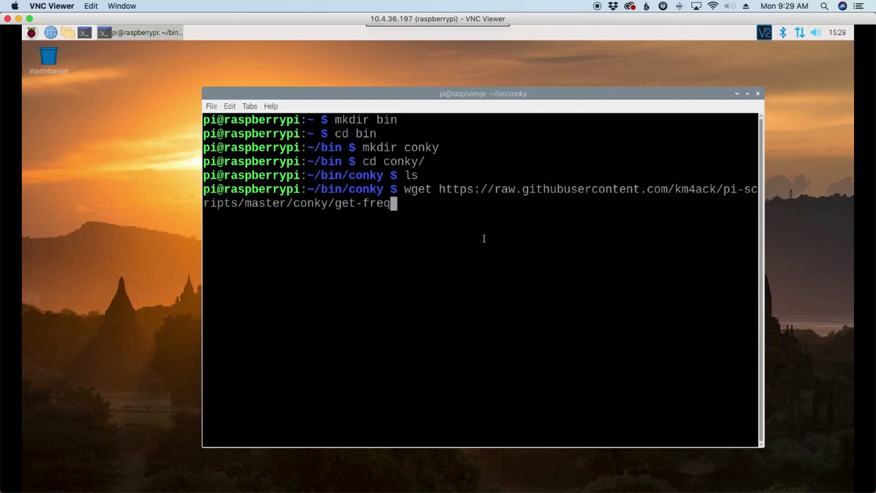
key("Return")
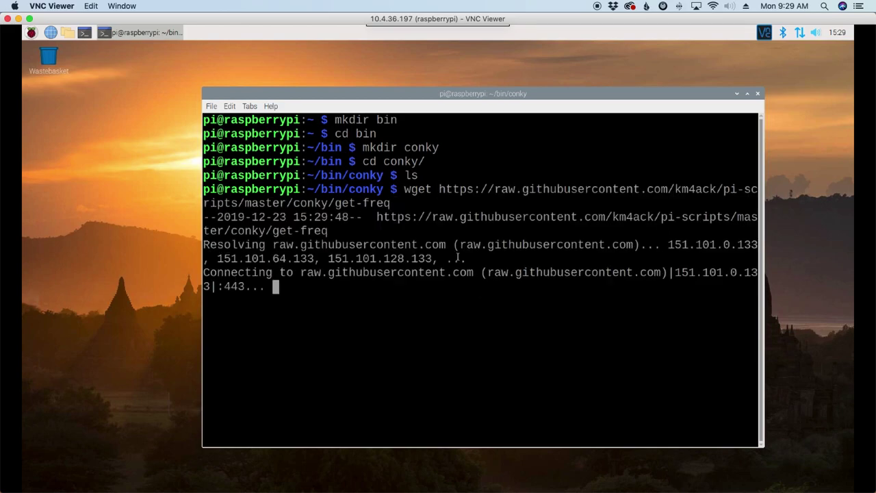
Open the raw get-grid script in pi-scripts/conky and select its URL
key("super+Tab")
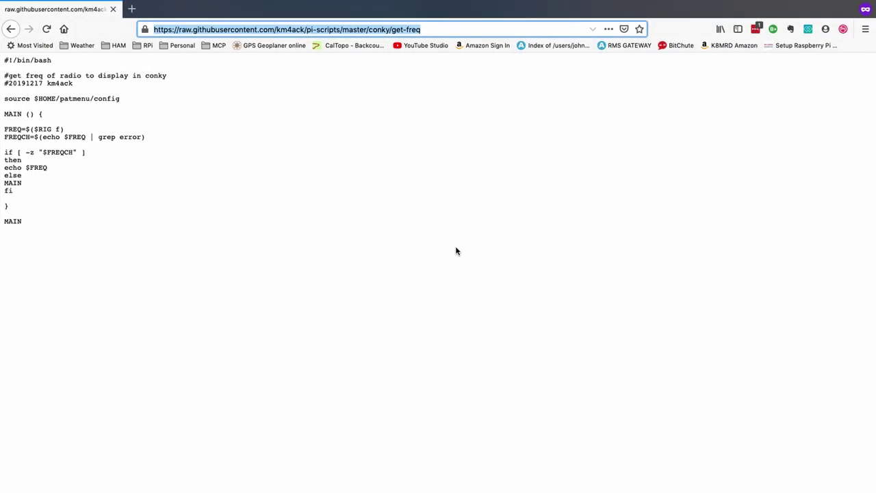
left_click(9, 30)
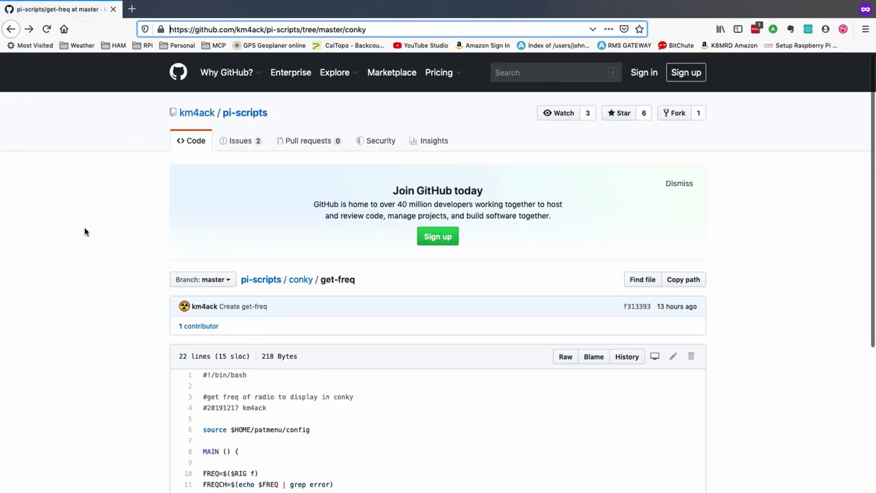
key("super+Left")
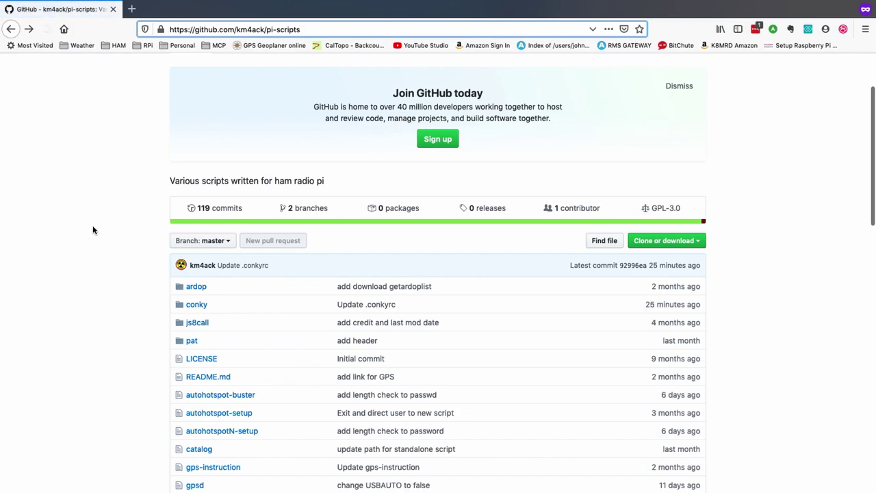
left_click(195, 306)
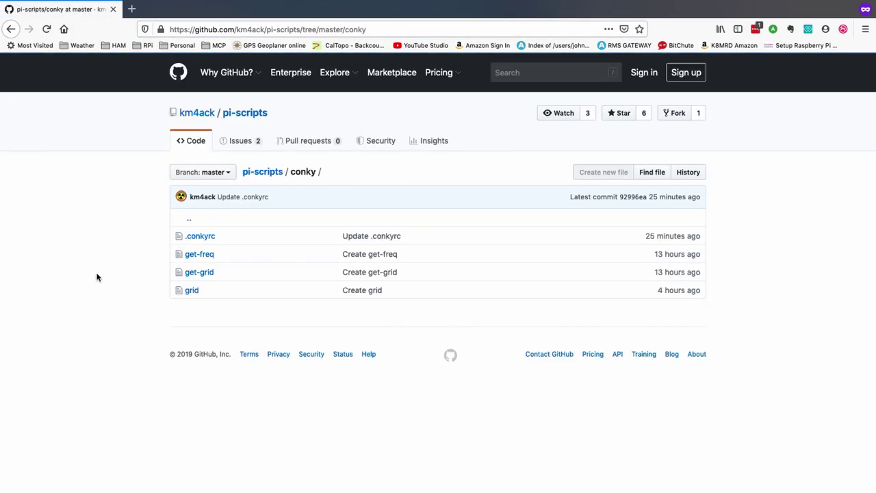
left_click(202, 274)
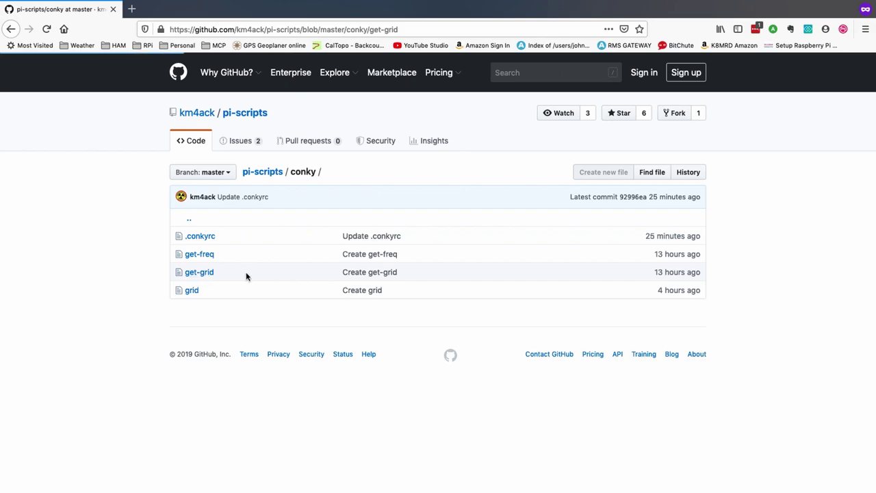
left_click(565, 358)
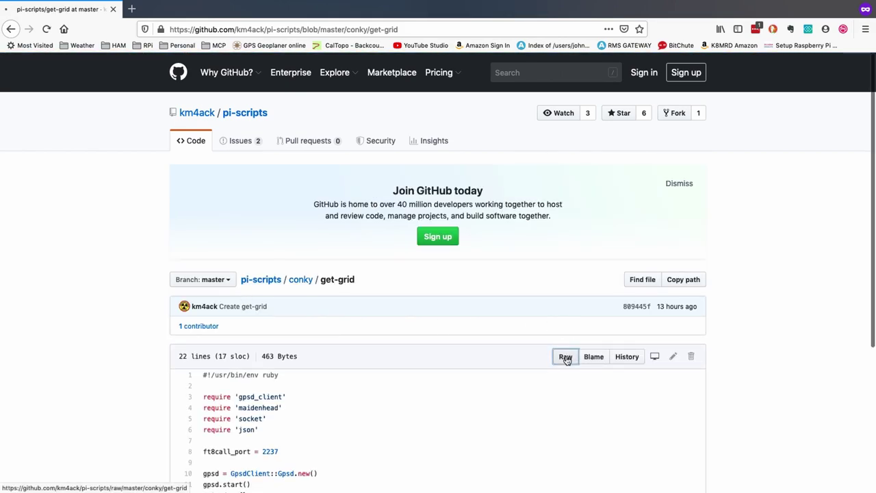
left_click(444, 30)
key("super+c")
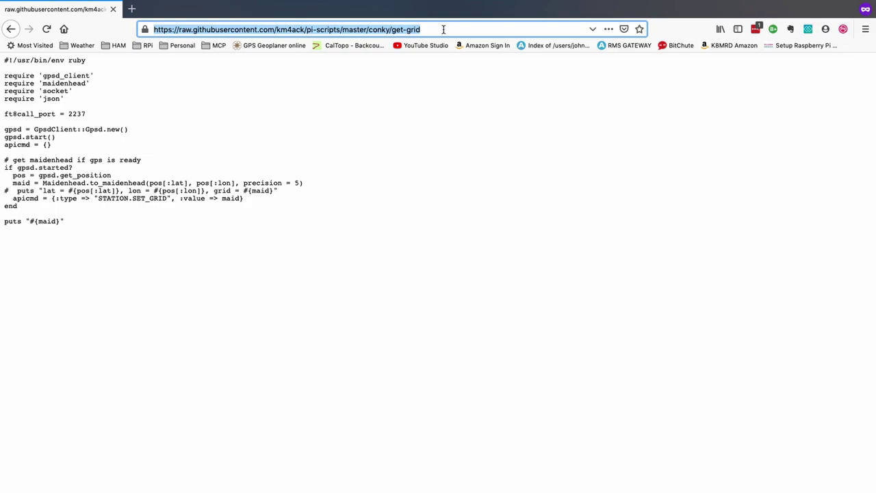
Download get-grid into ~/bin/conky with wget and the pasted raw URL
key("ctrl+Left")
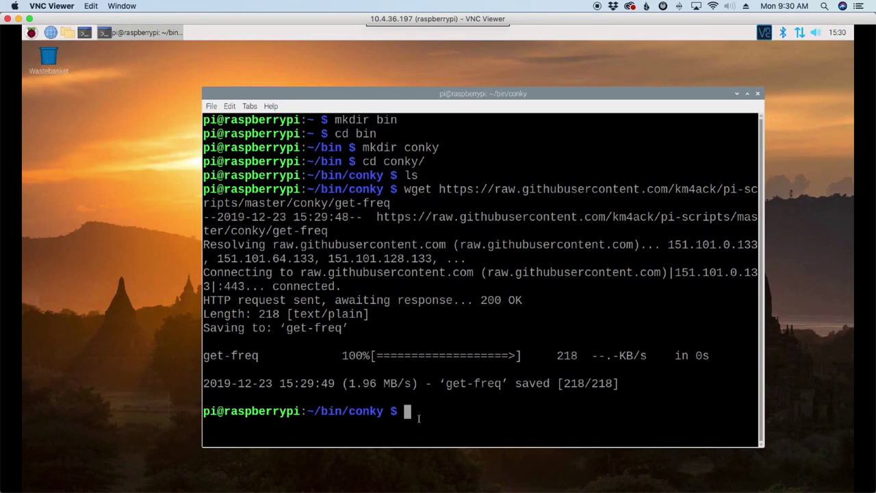
type("wget")
right_click(450, 413)
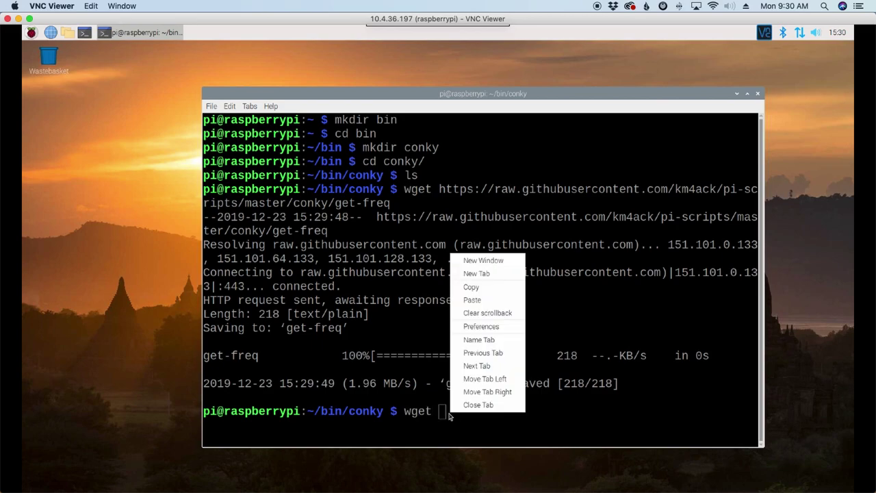
left_click(500, 304)
key("Return")
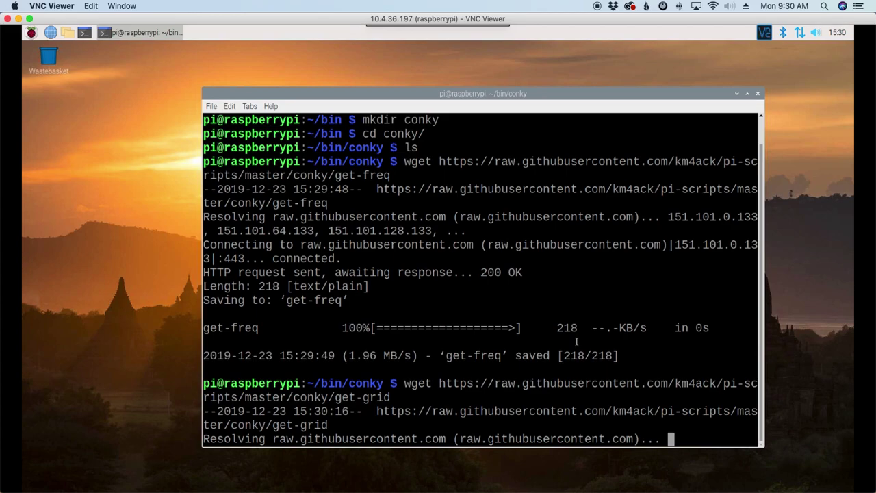
key("super+Tab")
left_click(11, 30)
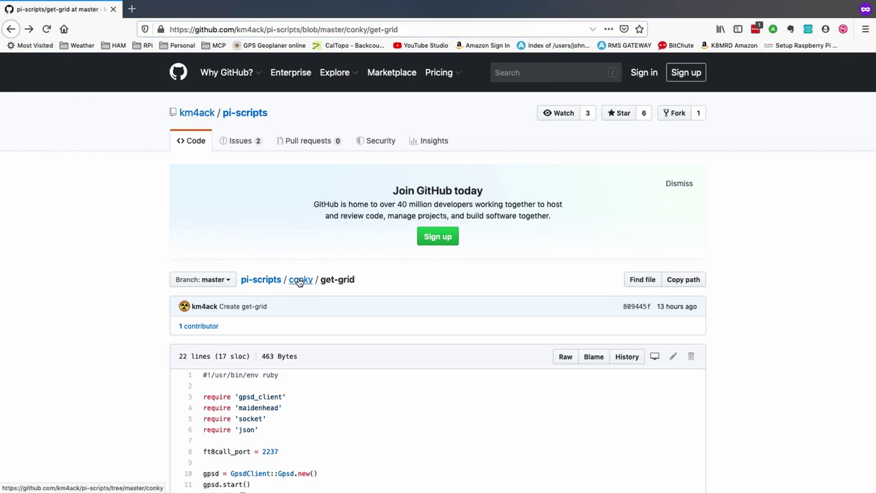
Open the raw grid script from the conky folder and select its URL
left_click(300, 280)
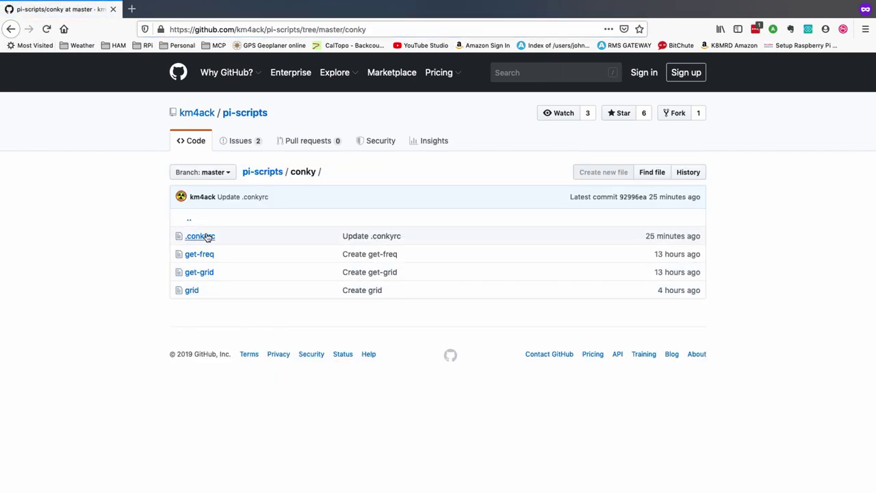
left_click(193, 291)
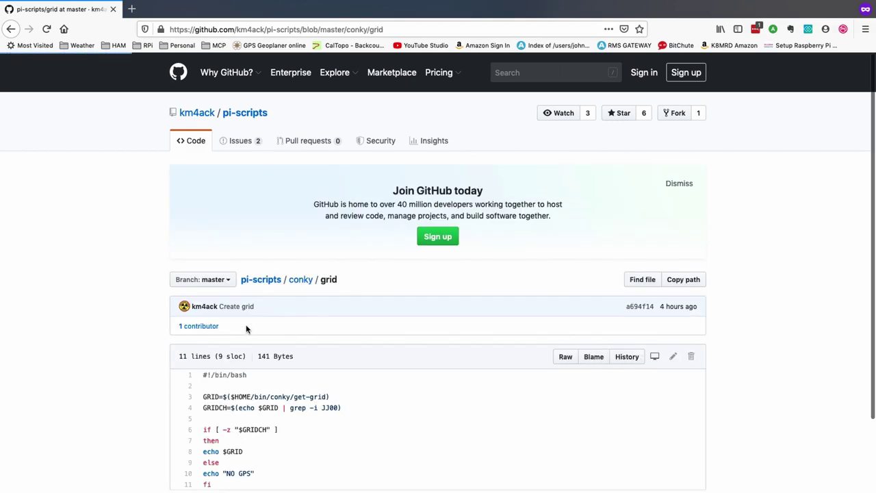
left_click(566, 357)
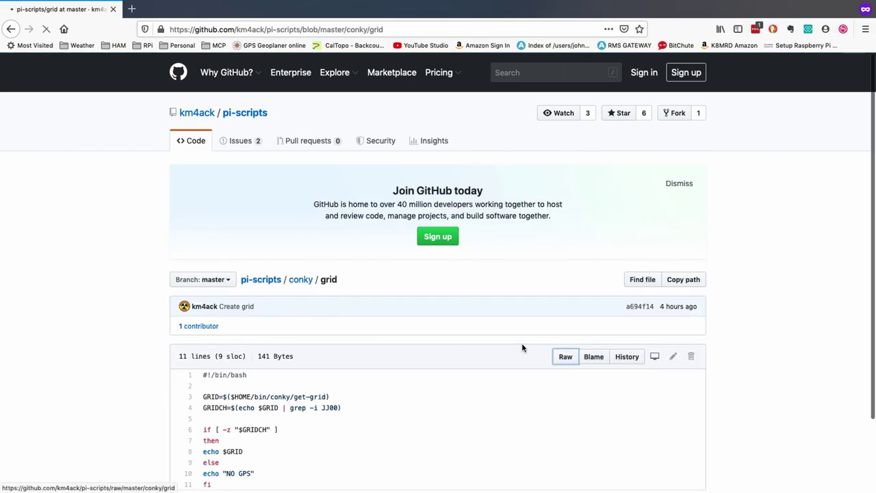
left_click(412, 30)
key("super+c")
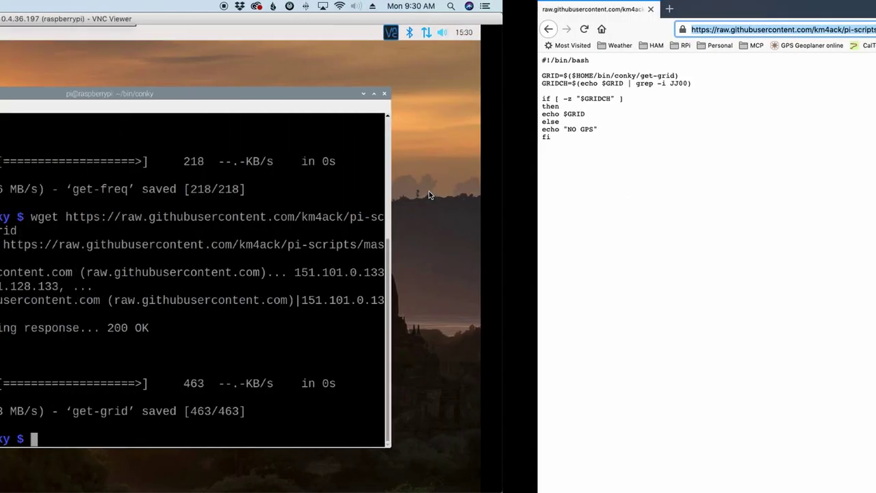
Download the grid script with wget and the pasted raw URL
type("wget")
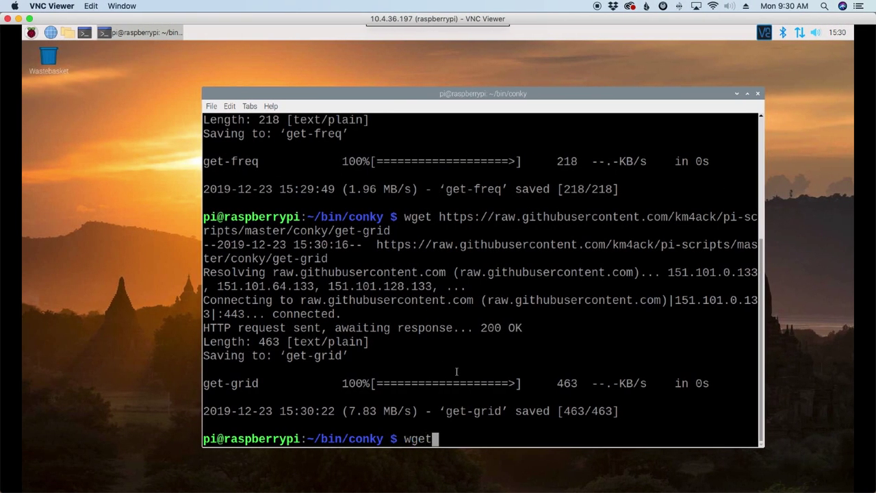
right_click(456, 440)
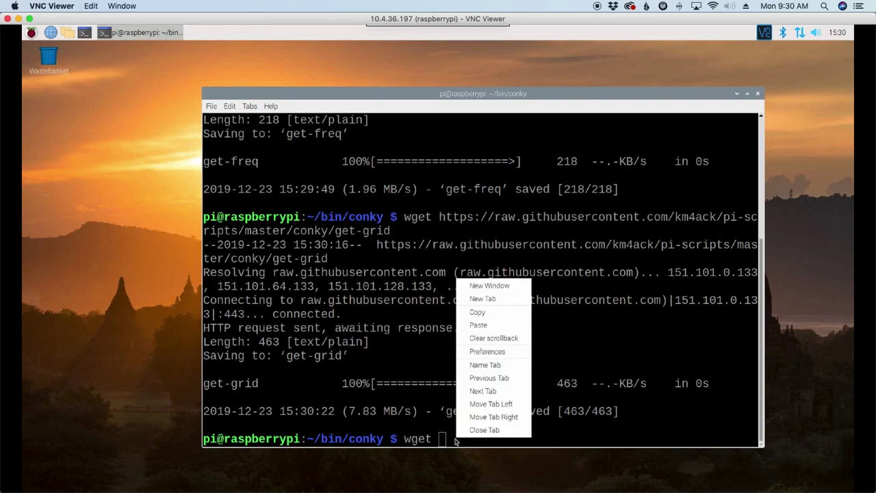
left_click(494, 326)
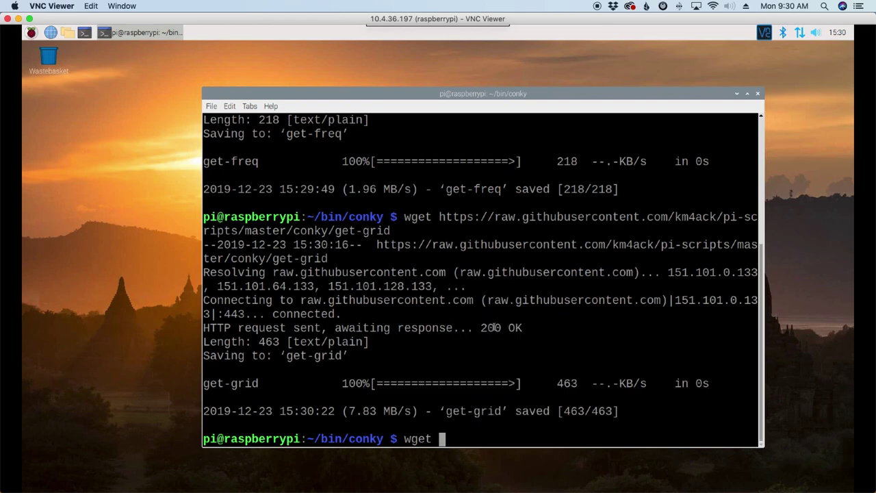
key("Return")
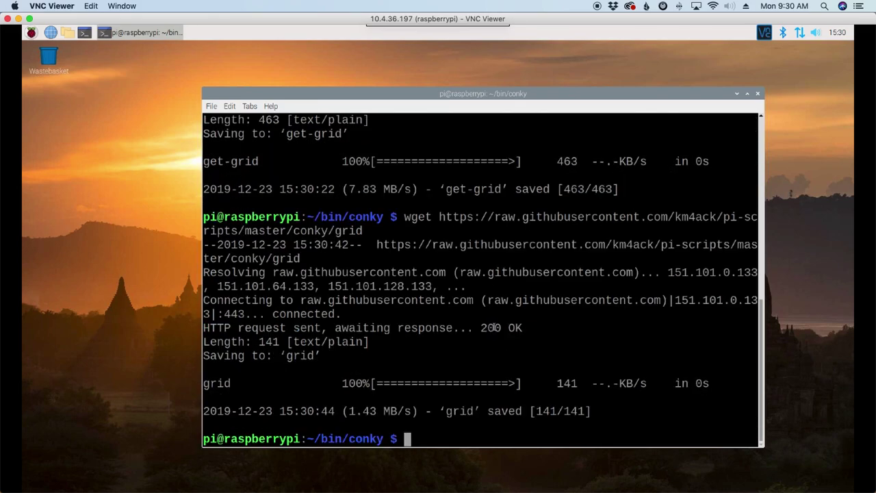
Run chmod +x * on get-freq, get-grid and grid, verify with ls, then cd ~
type("clear")
key("Return")
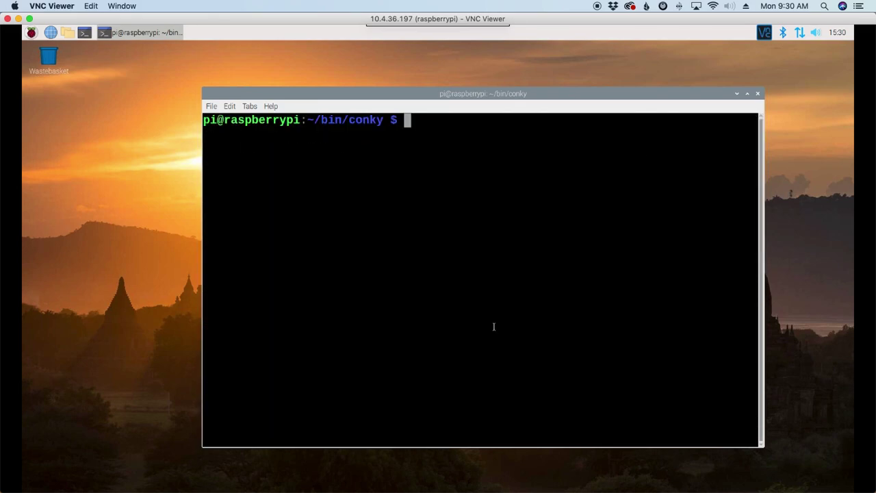
type("ls")
key("Return")
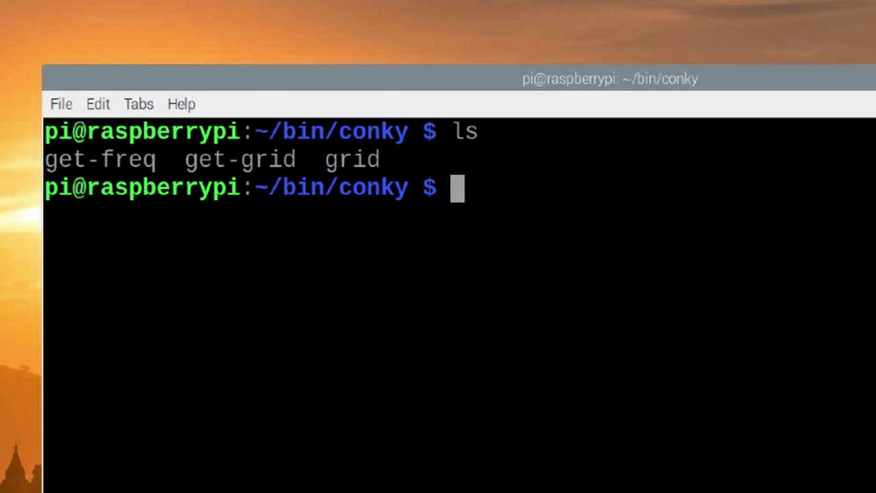
type("chmod ")
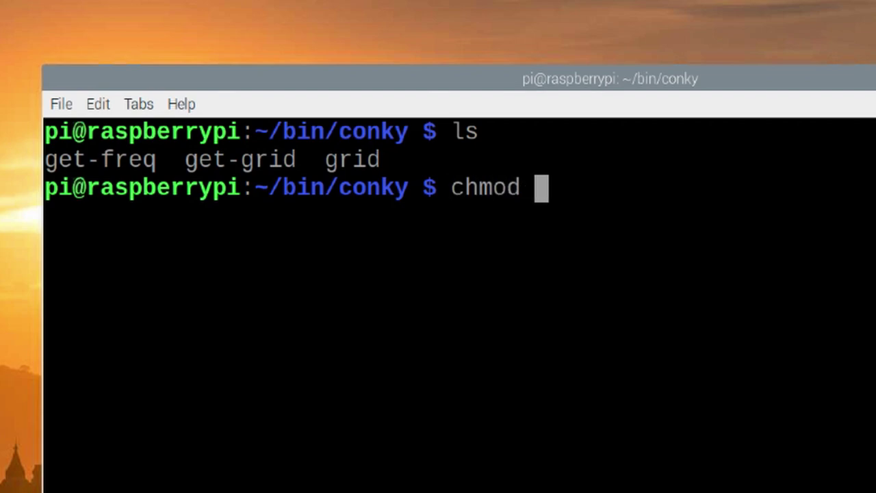
type("+x ")
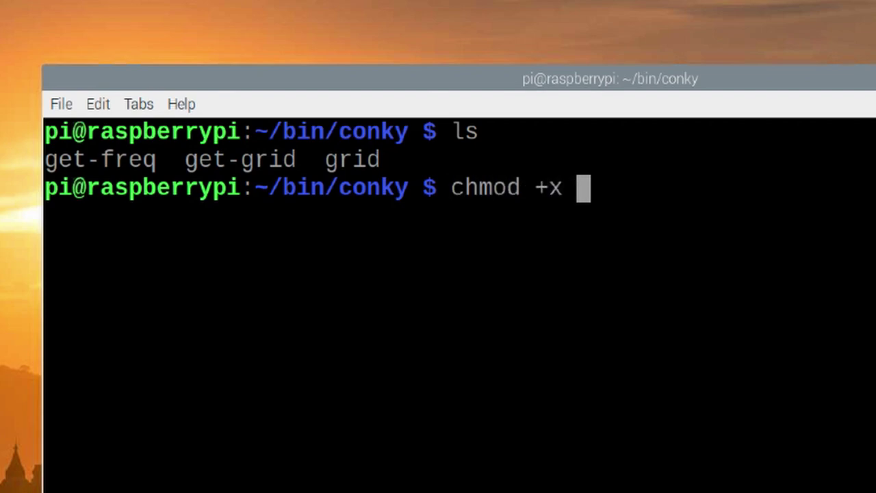
type("*")
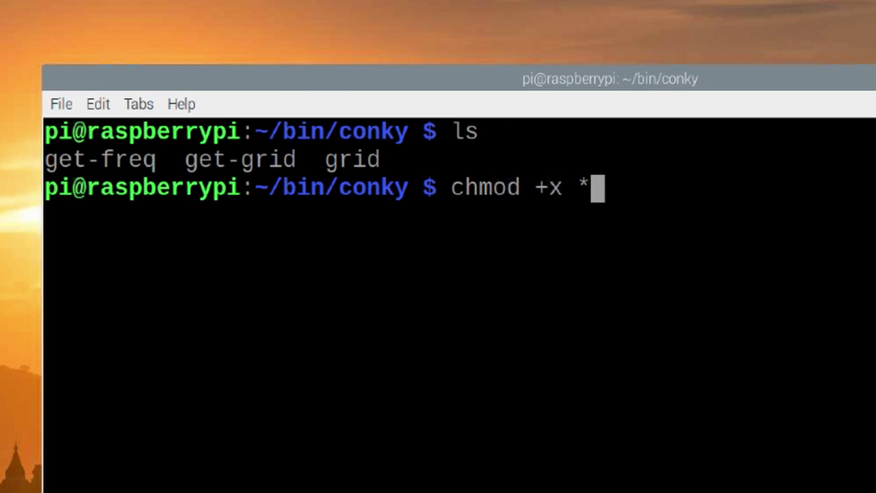
key("Return")
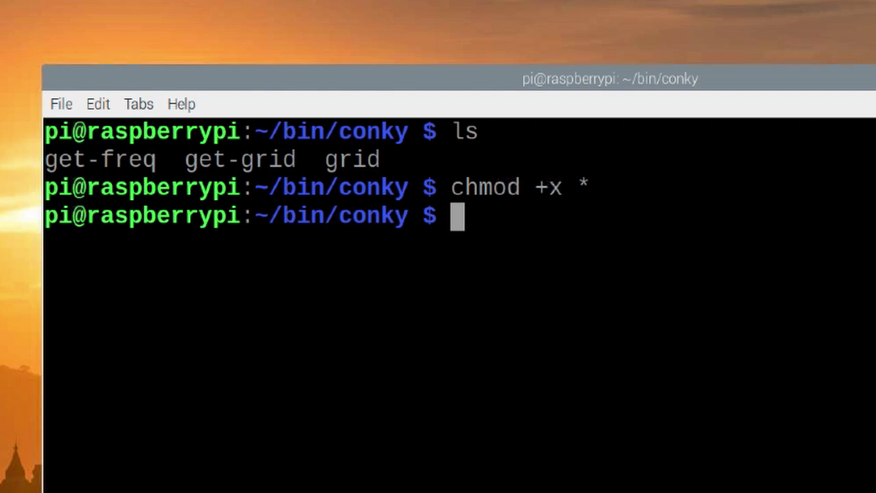
type("ls")
key("Return")
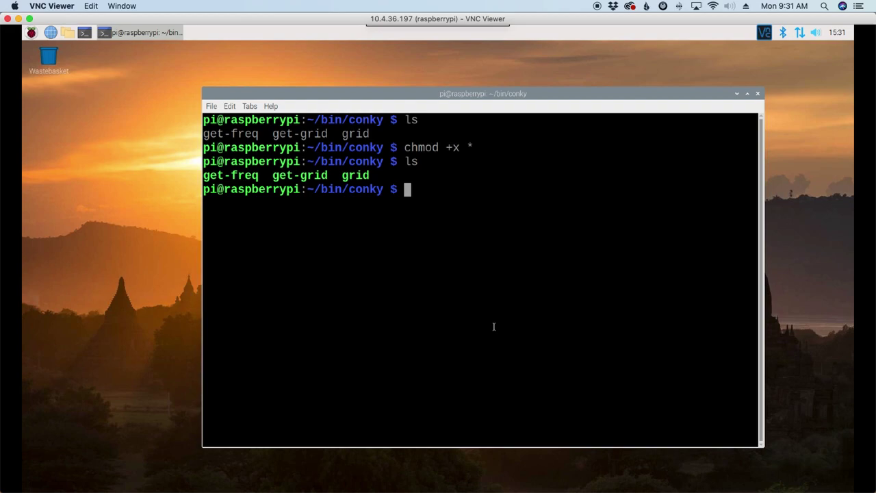
type("cd ~")
key("Return")
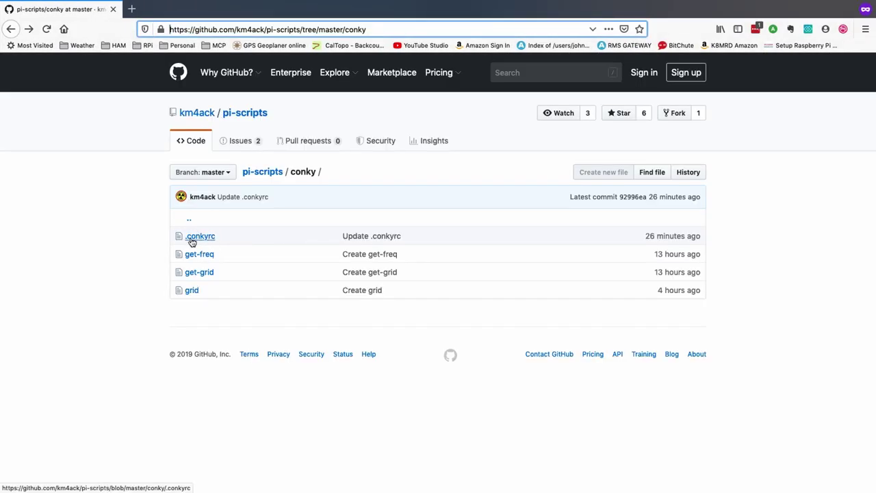
Open the raw .conkyrc file from the conky folder and select its URL
left_click(198, 238)
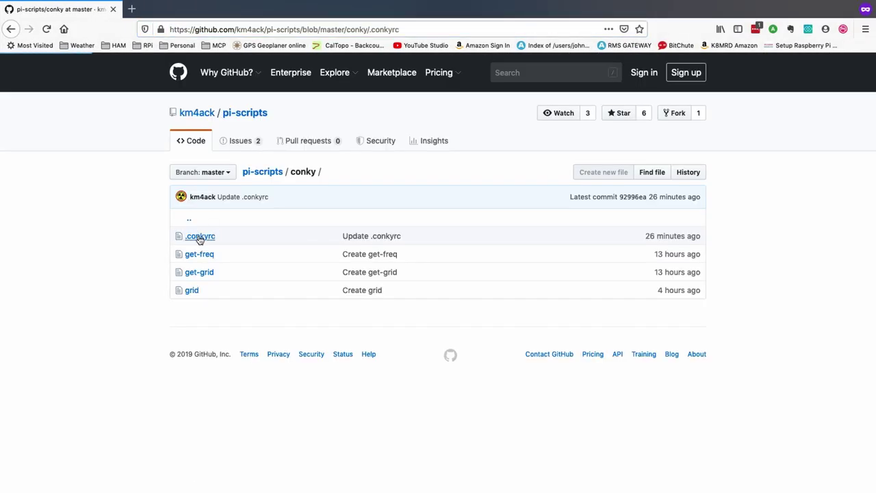
scroll(506, 303, "down", 2)
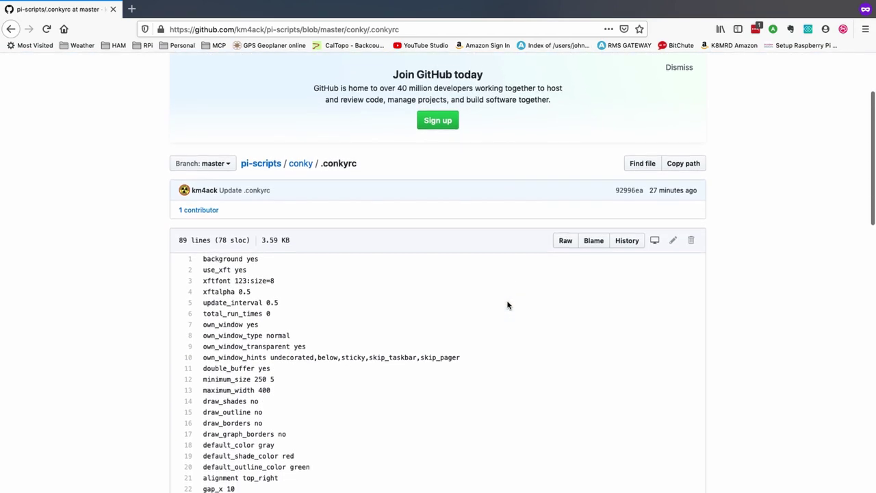
left_click(566, 224)
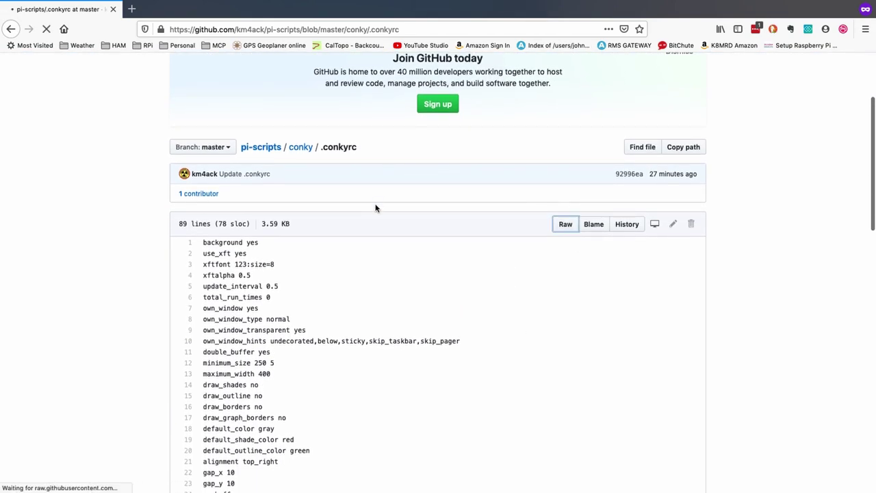
left_click(431, 30)
key("super+c")
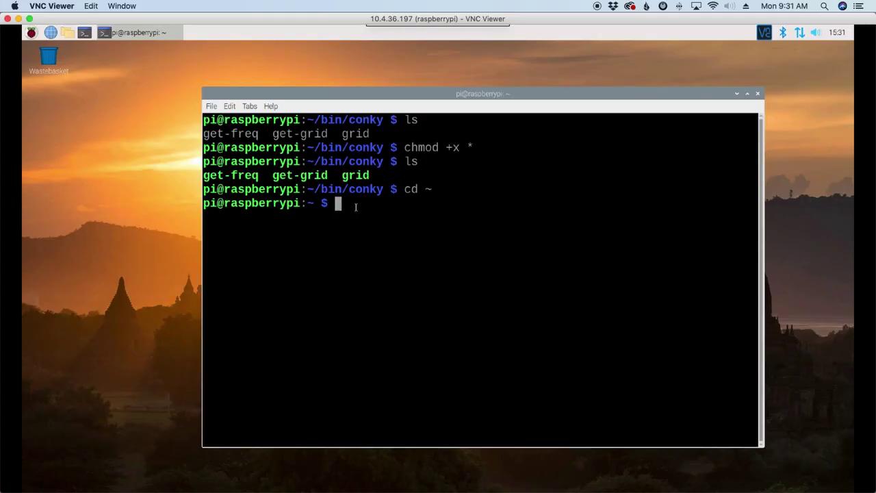
Download .conkyrc into the home folder with wget and the pasted raw URL
type("wget")
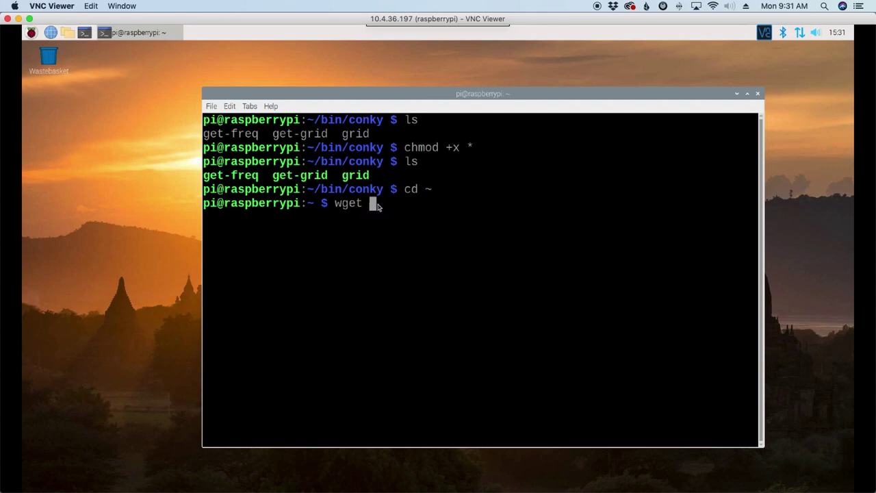
right_click(379, 204)
left_click(401, 250)
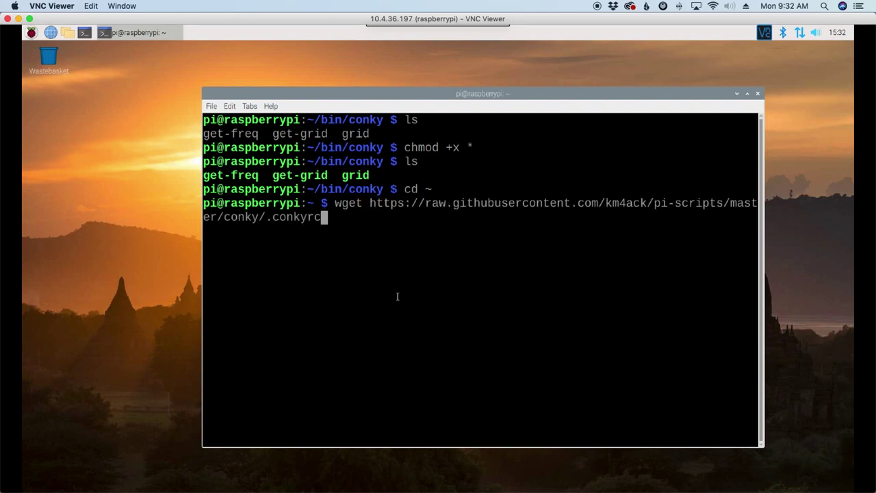
key("Return")
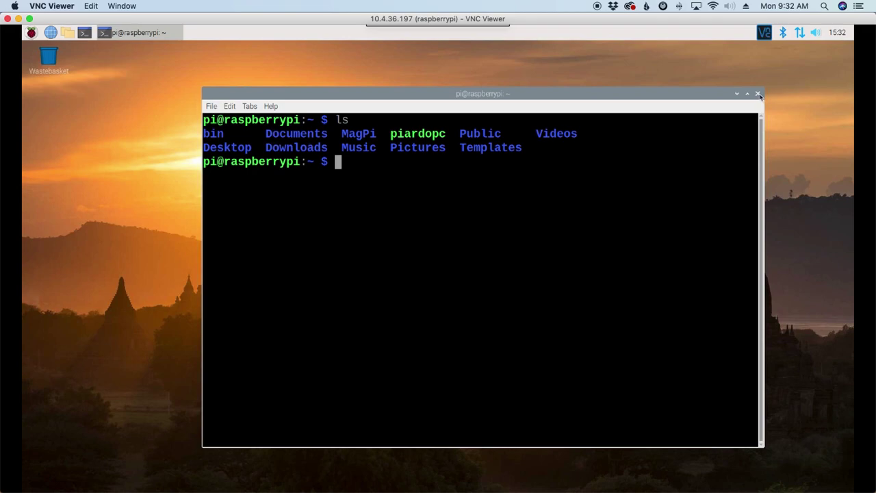
Open the home folder in File Manager with hidden files shown
left_click(736, 94)
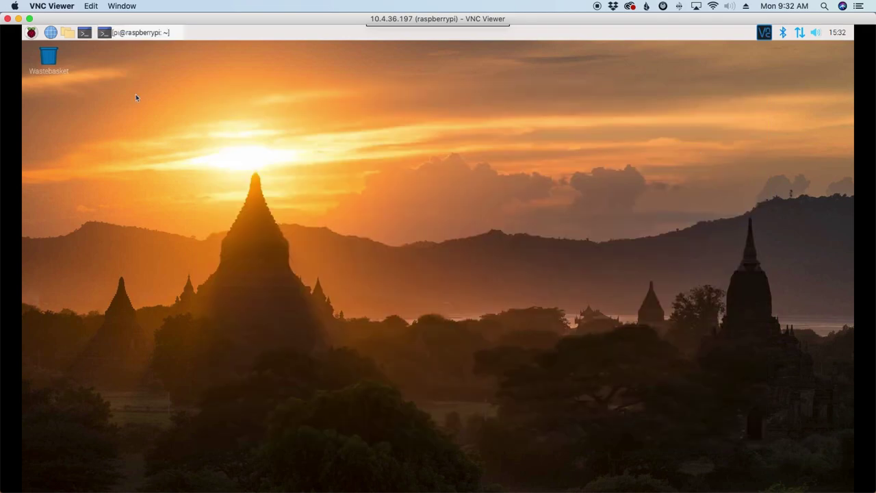
left_click(67, 32)
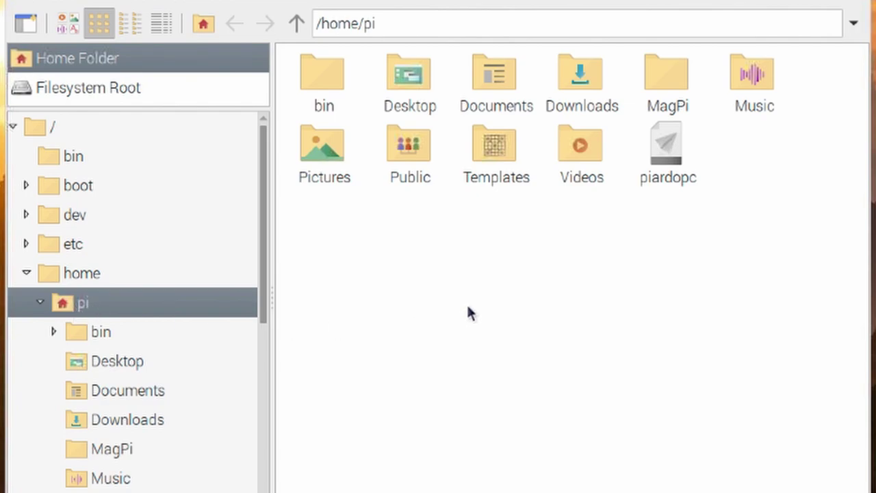
right_click(477, 310)
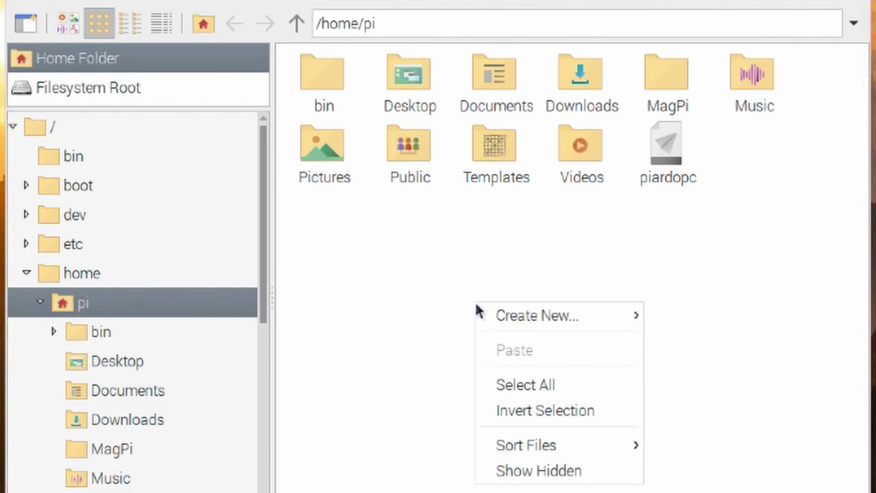
left_click(554, 471)
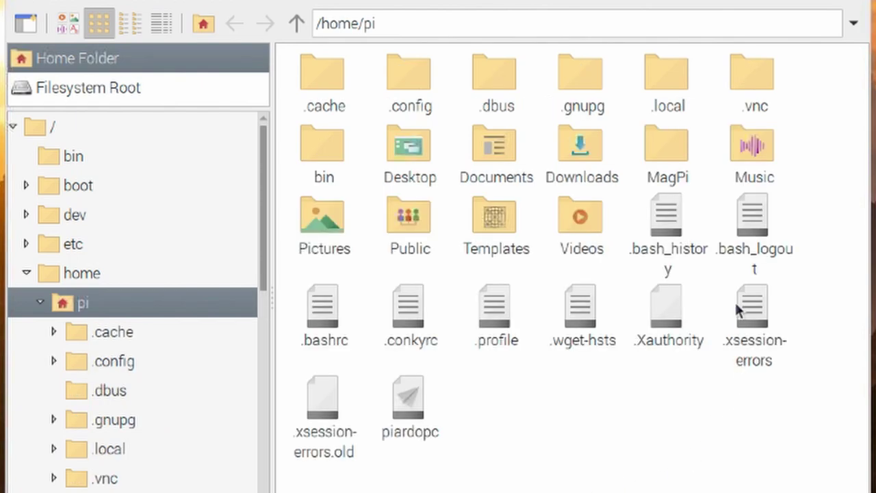
Open .conkyrc in the Text Editor
left_click(411, 308)
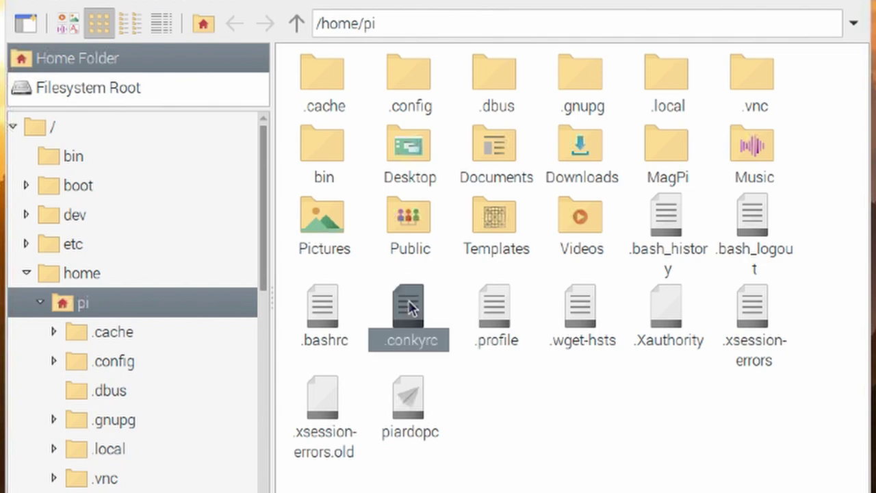
right_click(411, 308)
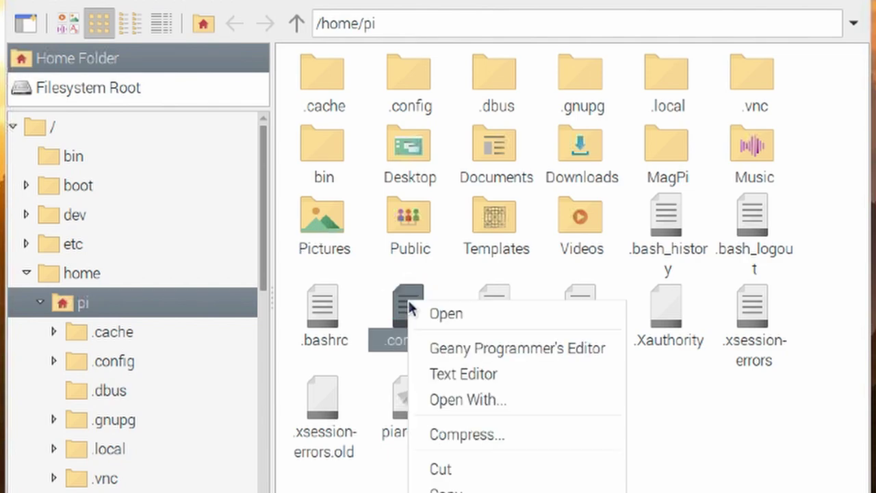
left_click(488, 374)
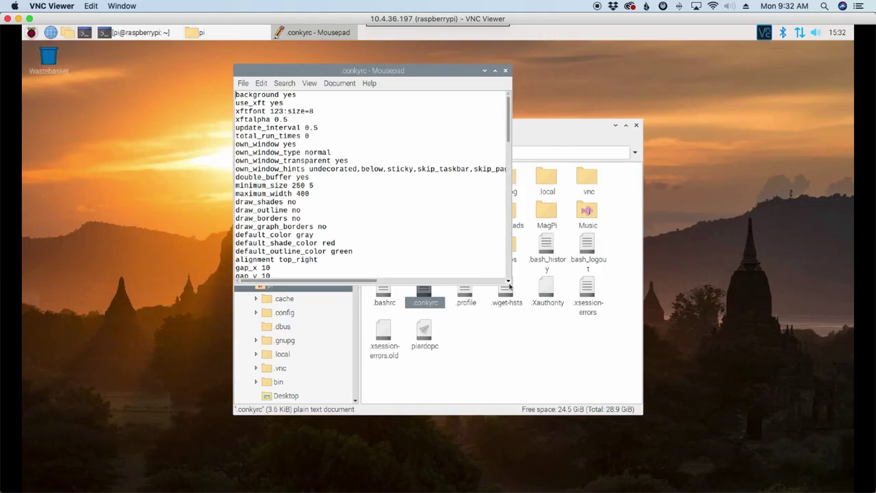
Enlarge the Mousepad window and overwrite N0CALL after ${alignc} with the operator's callsign
left_click_drag(510, 286, 724, 485)
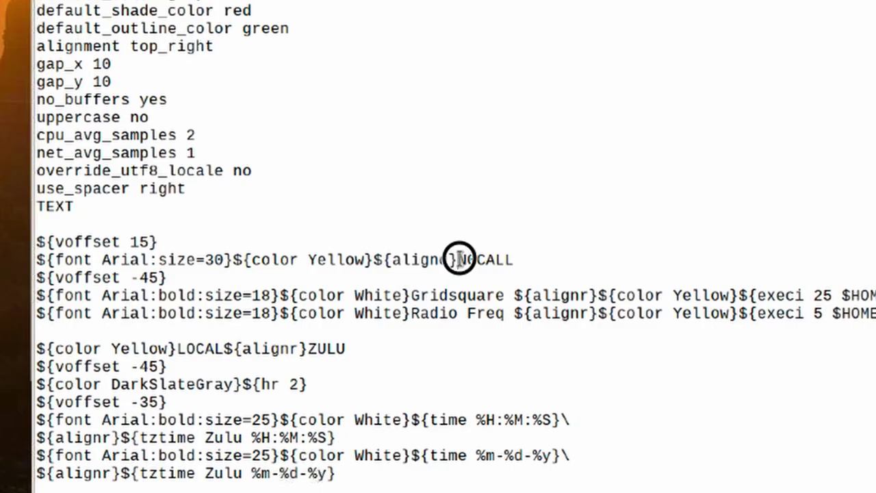
left_click_drag(431, 359, 450, 358)
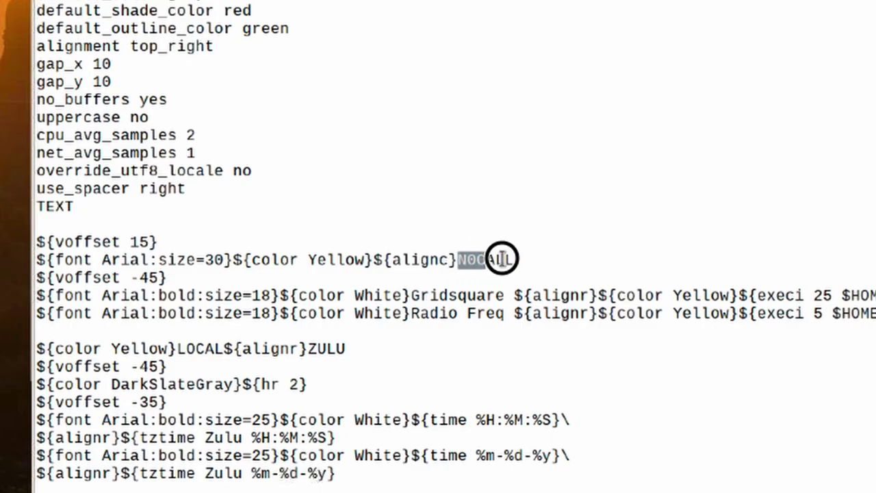
left_click_drag(502, 259, 514, 258)
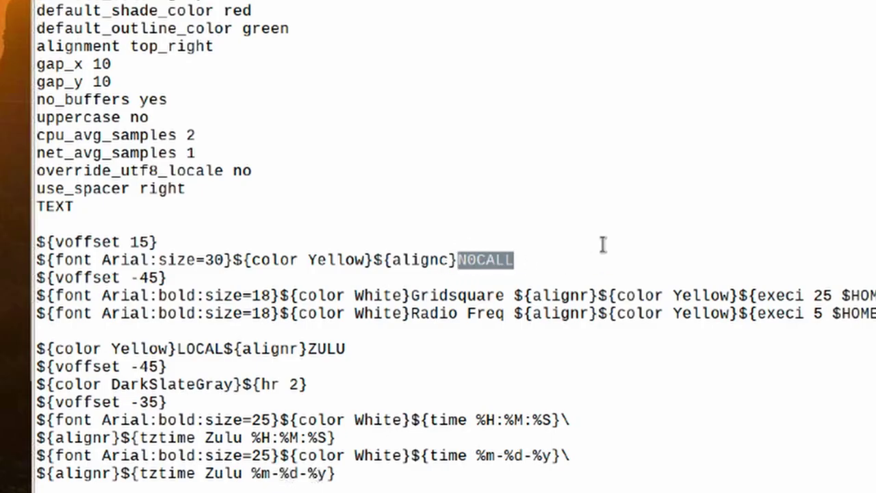
type("KM4ACK")
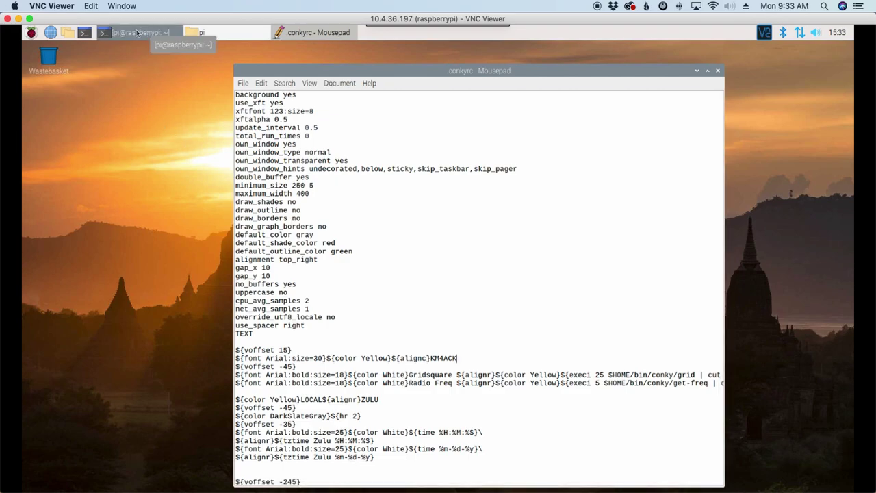
Run conky from the terminal to show the KM4ACK panel with callsign and Zulu time
left_click(135, 32)
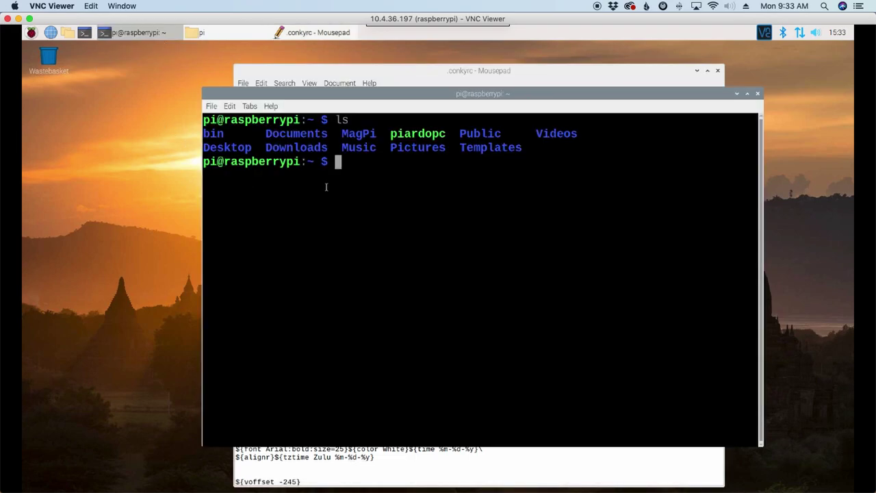
type("conky")
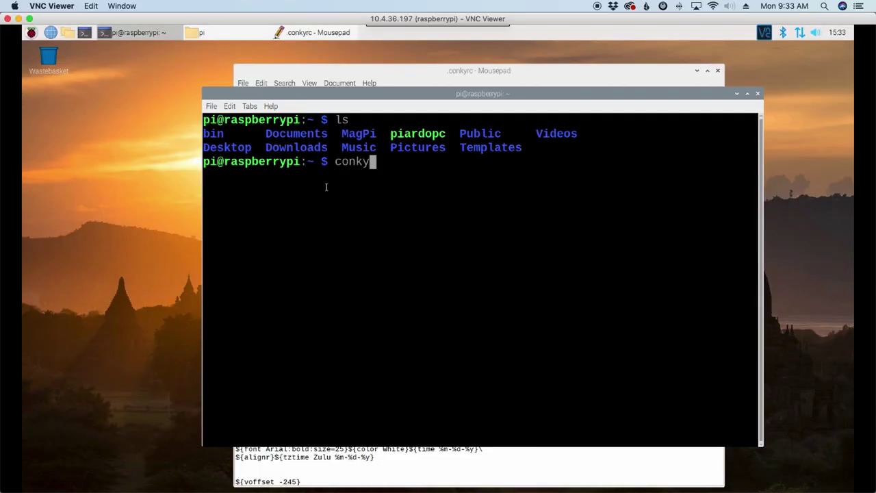
key("Return")
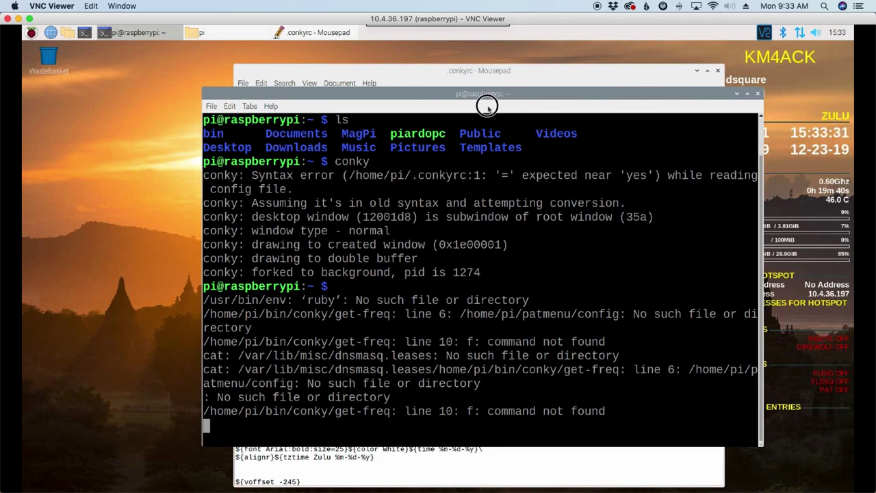
Minimize the terminal and move the .conkyrc editor left to uncover the Conky panel
left_click(738, 95)
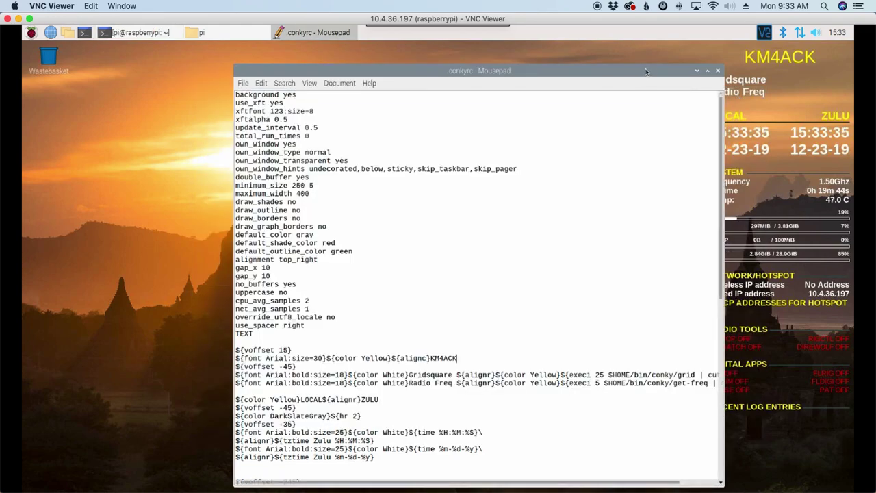
left_click_drag(614, 69, 536, 59)
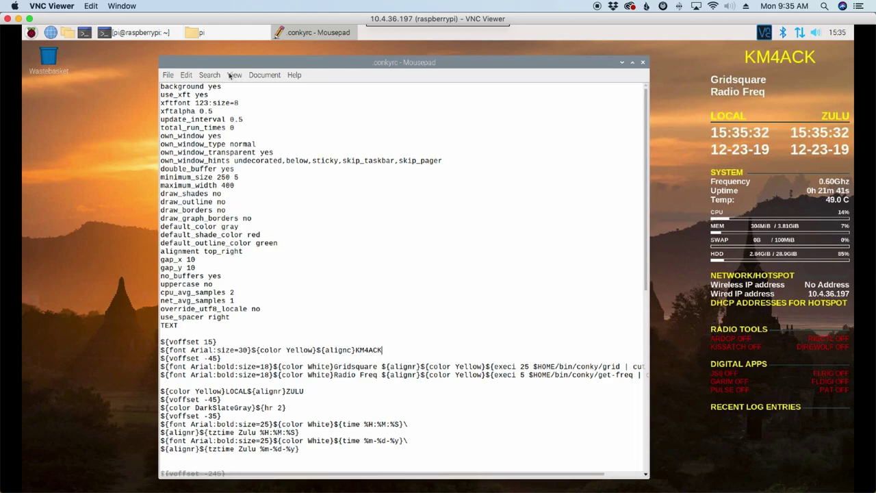
In a new second terminal tab, paste and run the apt-get install ruby2.3 command
left_click(137, 32)
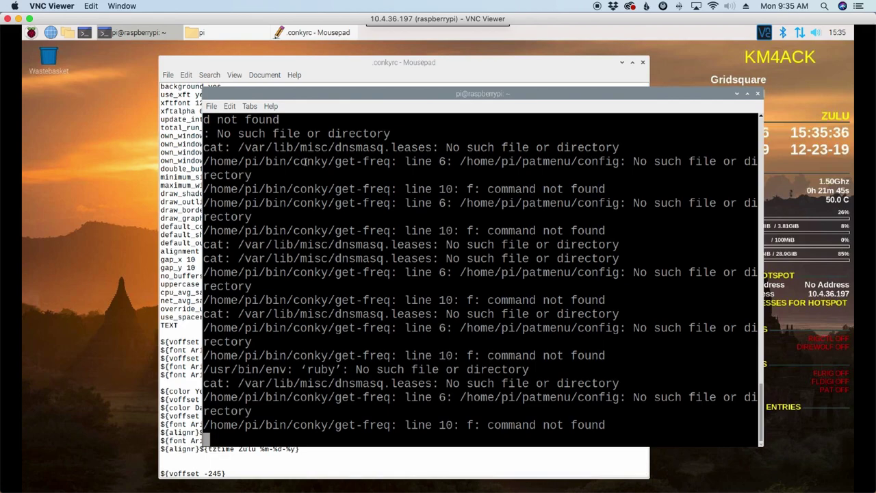
key("ctrl+shift+t")
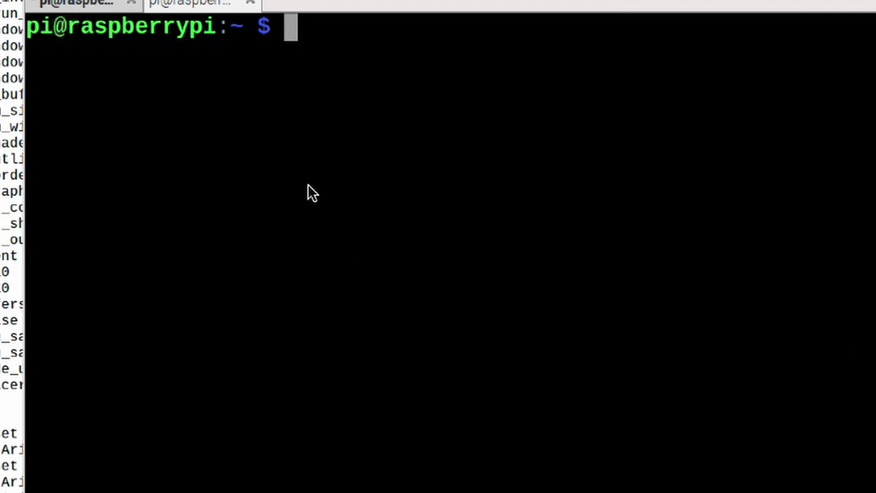
right_click(311, 37)
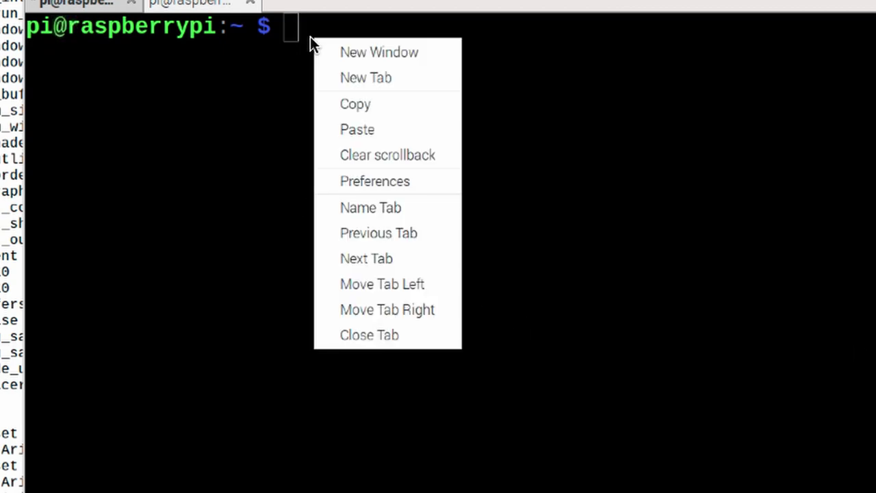
left_click(363, 127)
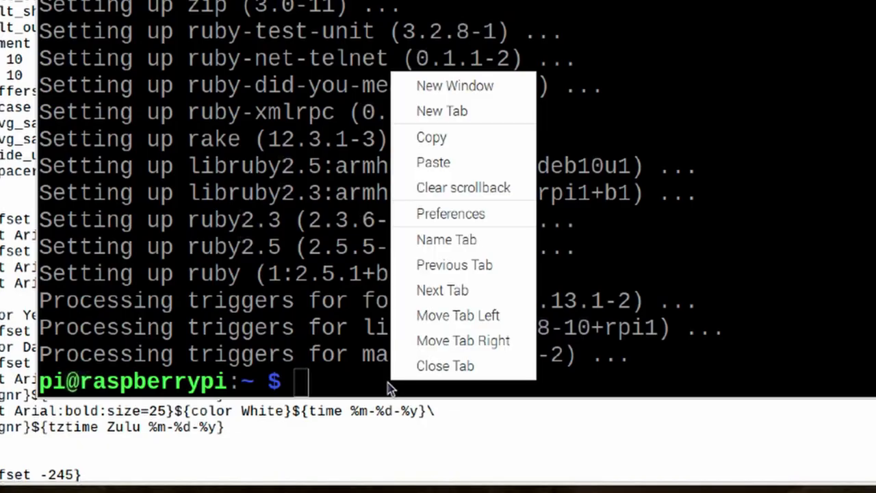
Install the gpsd_client and maidenhead Ruby gems with pasted sudo gem install commands
left_click(470, 171)
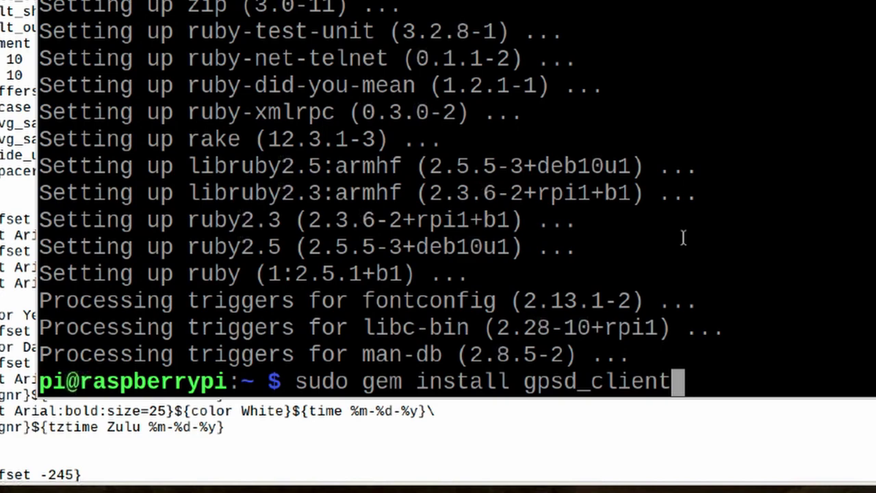
key("Return")
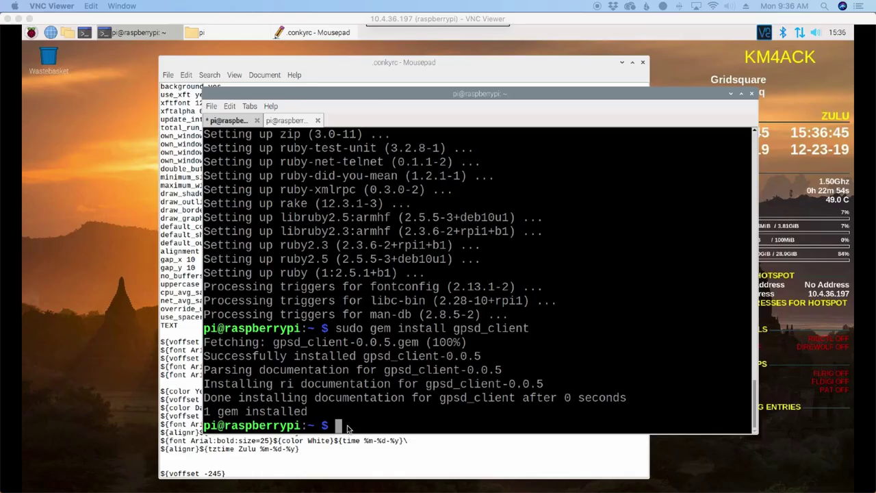
right_click(347, 428)
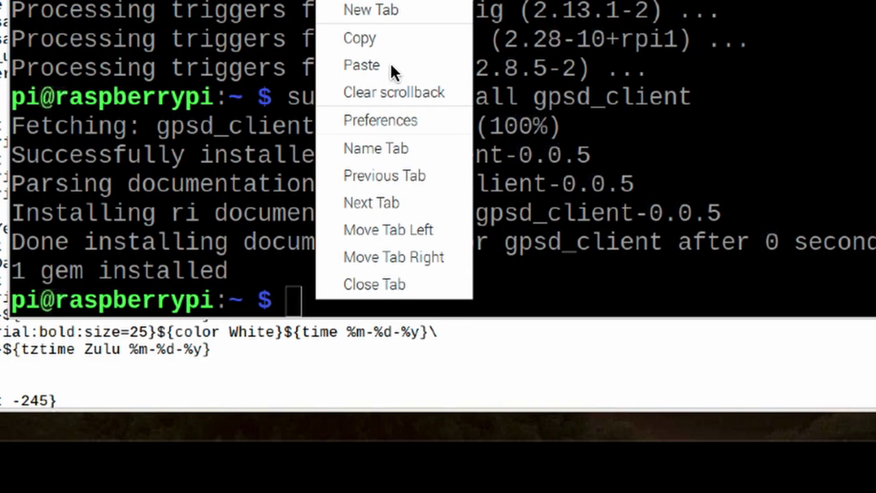
left_click(391, 65)
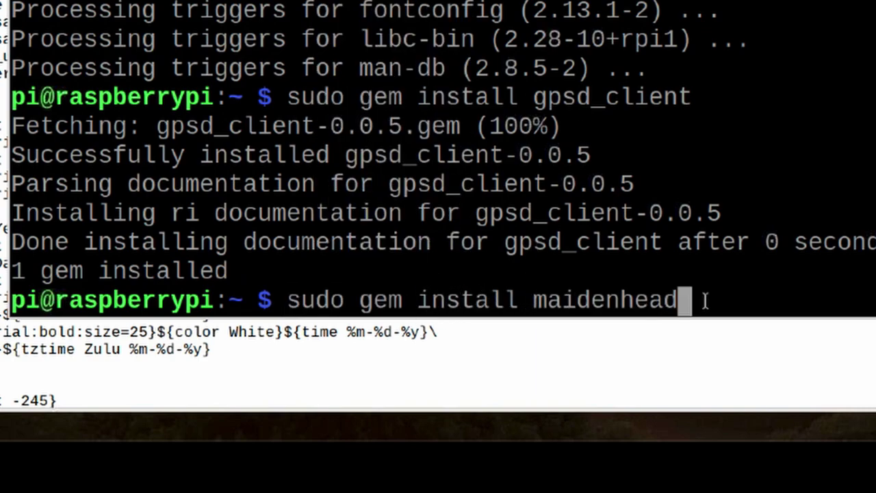
key("Return")
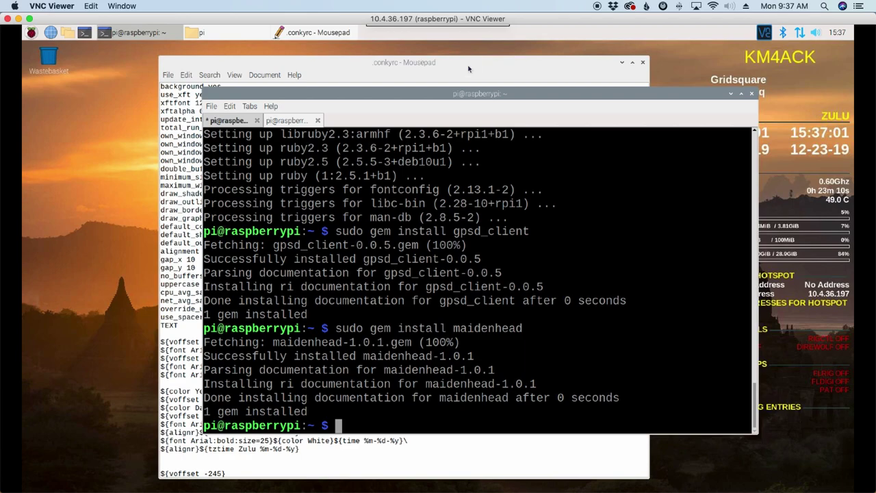
Bring .conkyrc to the front, hide the terminal, and retype the last K of KM4ACK
left_click(397, 83)
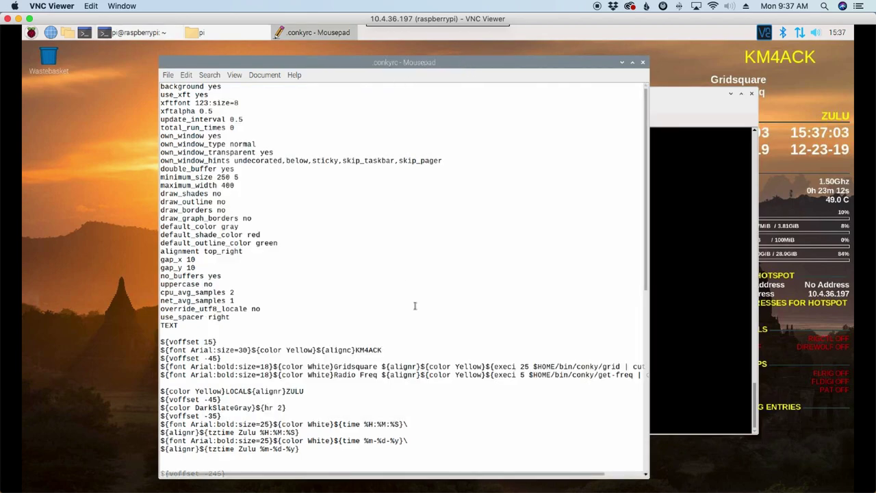
left_click(732, 96)
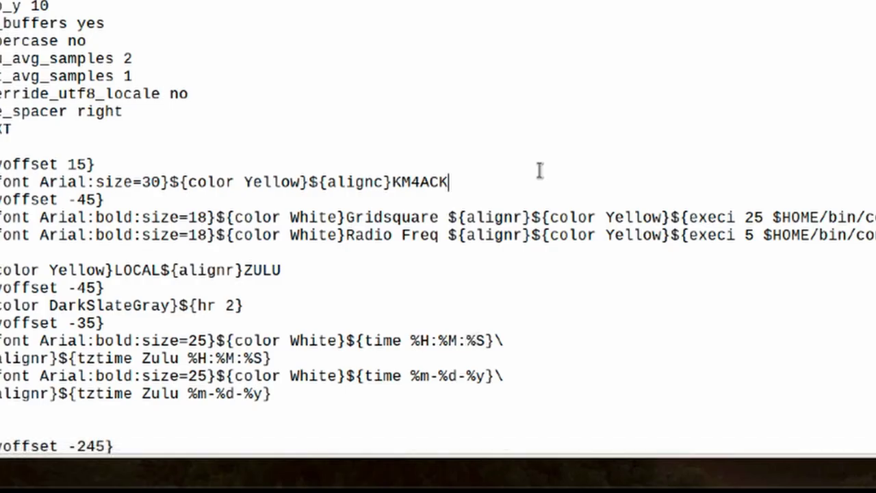
key("BackSpace")
type("K")
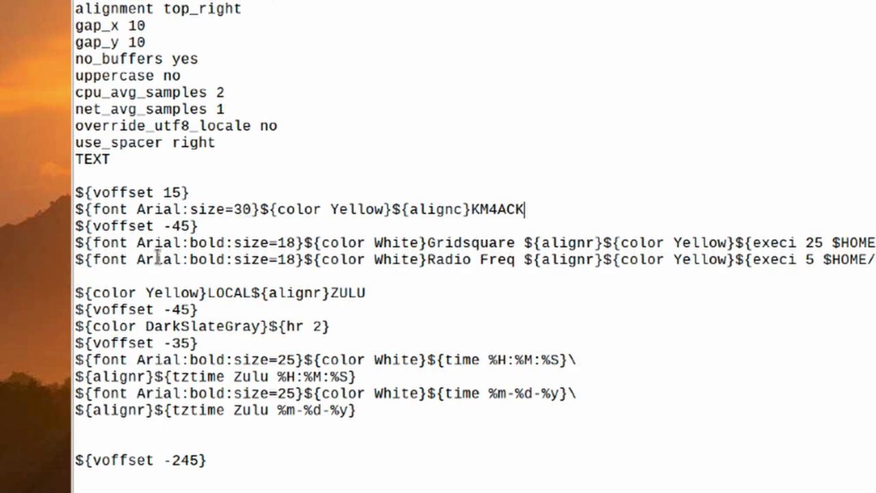
Put a # at the start of the Radio Freq line in .conkyrc and save it
left_click_drag(77, 260, 638, 260)
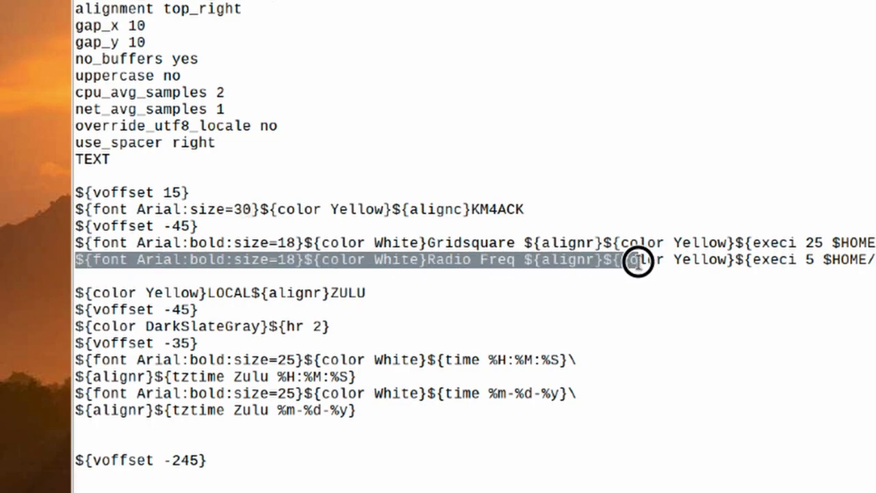
left_click(518, 260)
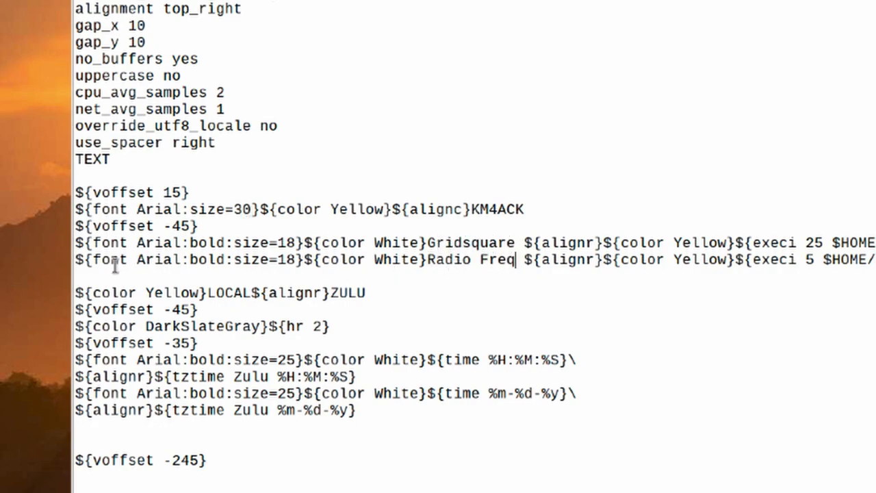
left_click(77, 260)
type("#")
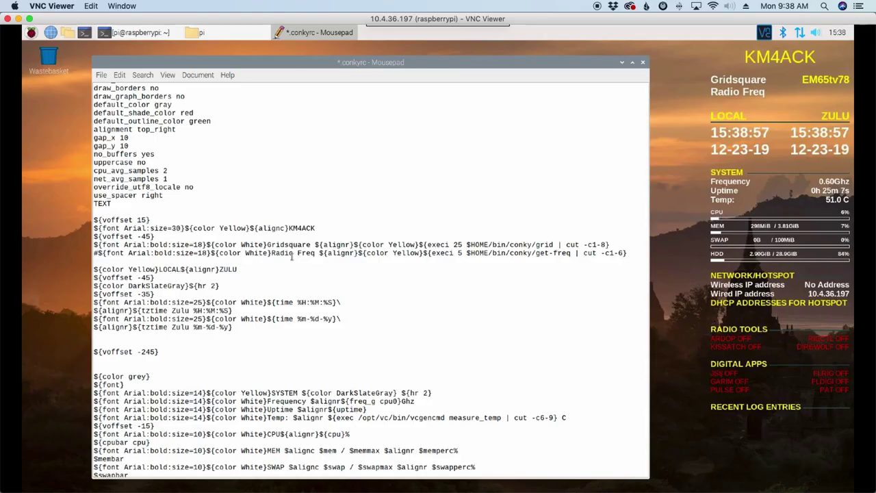
key("ctrl+s")
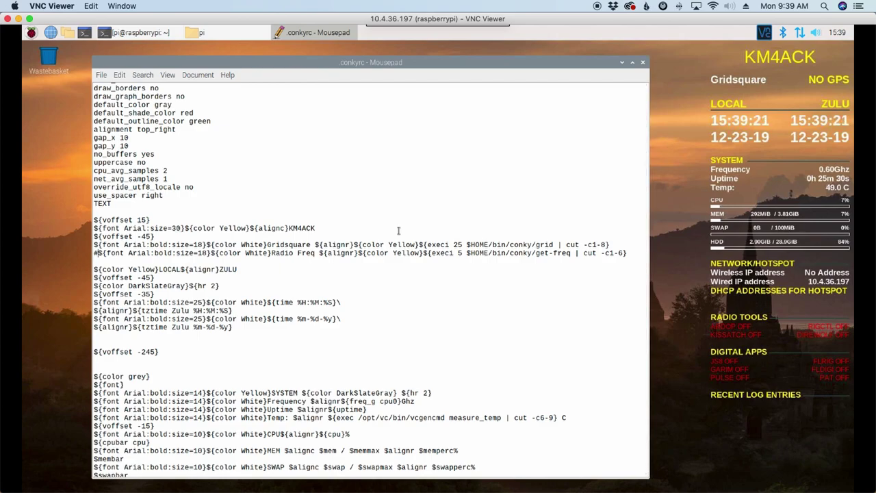
scroll(397, 231, "down", 5)
scroll(399, 231, "down", 2)
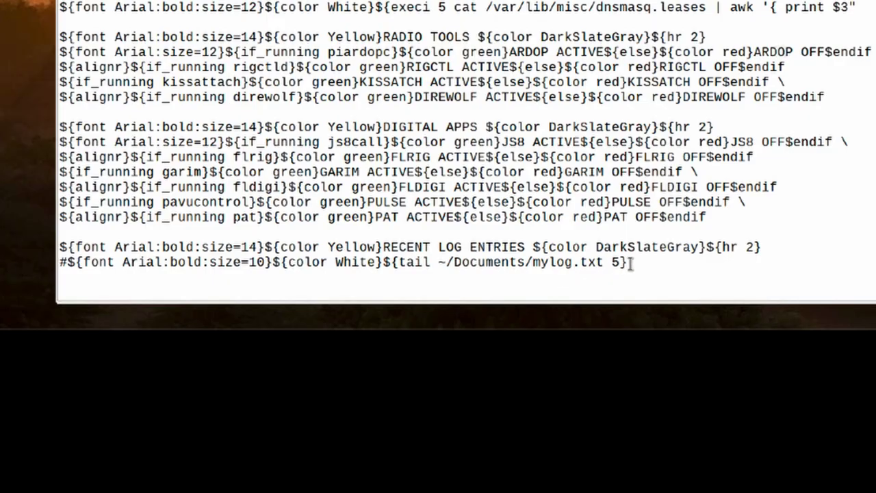
left_click_drag(631, 264, 33, 272)
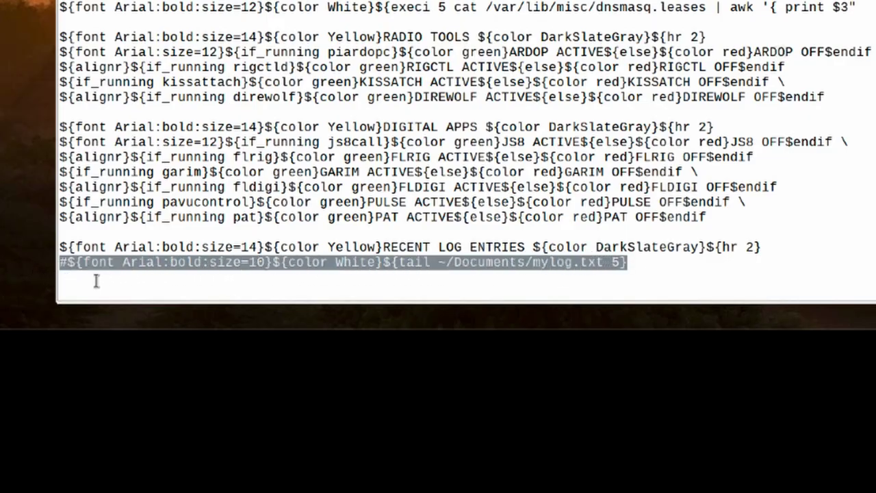
left_click(63, 282)
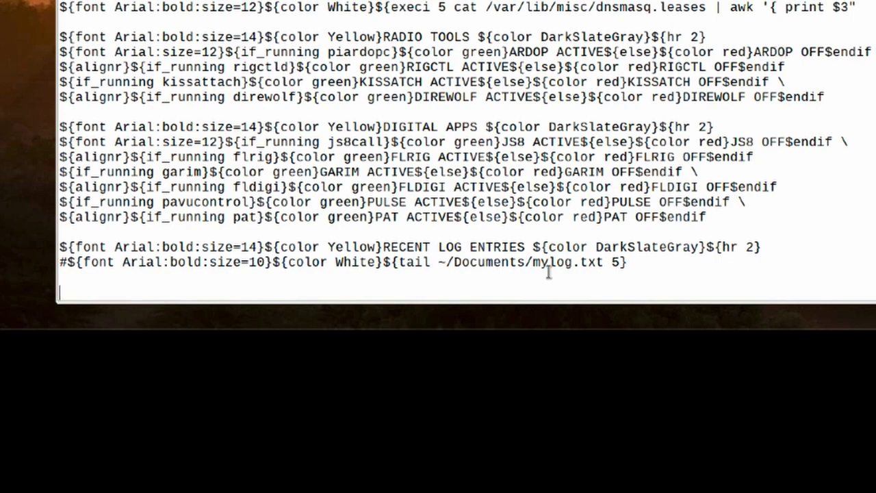
left_click(67, 262)
key("BackSpace")
left_click_drag(439, 263, 604, 263)
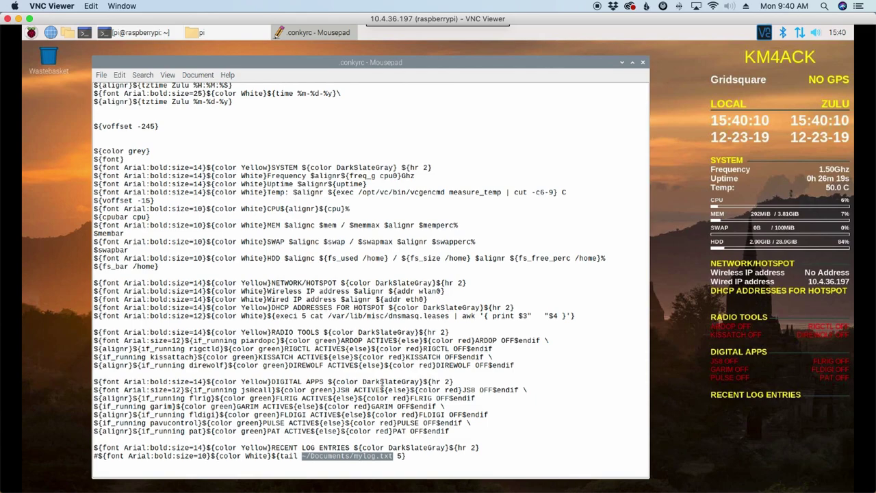
Minimize Mousepad and the file manager, bring up the terminal, and clear it
left_click(621, 62)
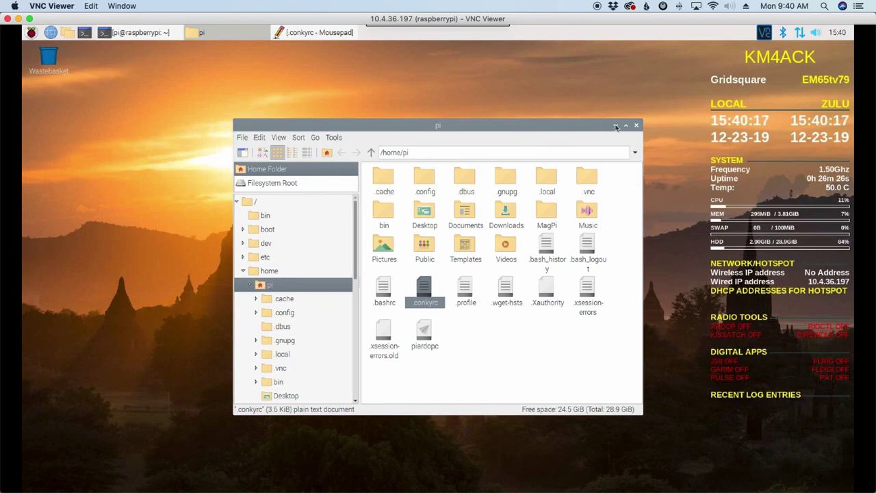
left_click(615, 127)
left_click(134, 32)
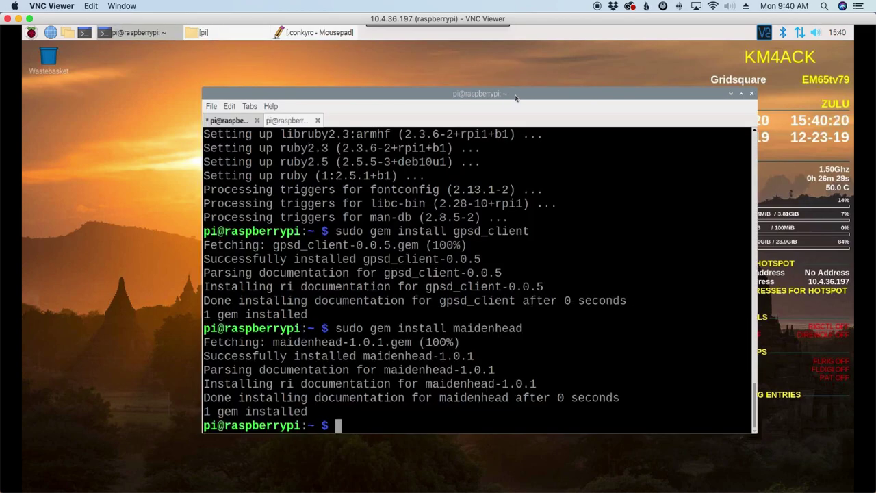
left_click_drag(452, 90, 368, 77)
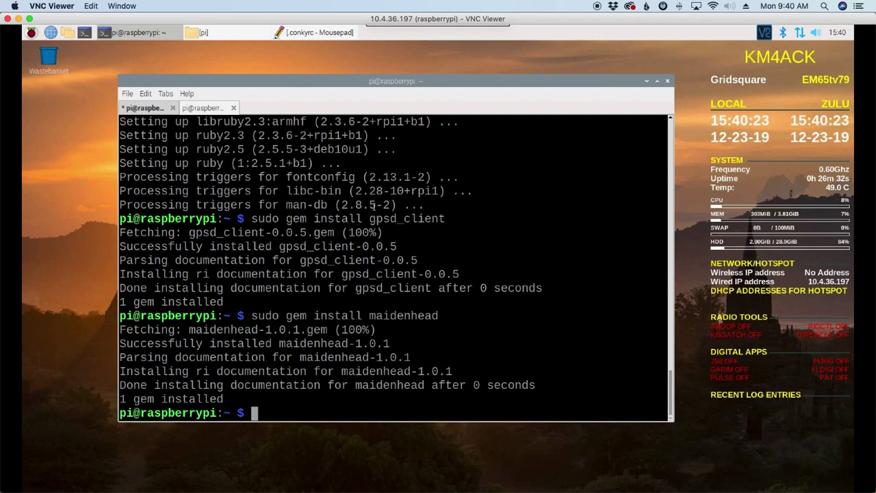
type("clear")
key("Return")
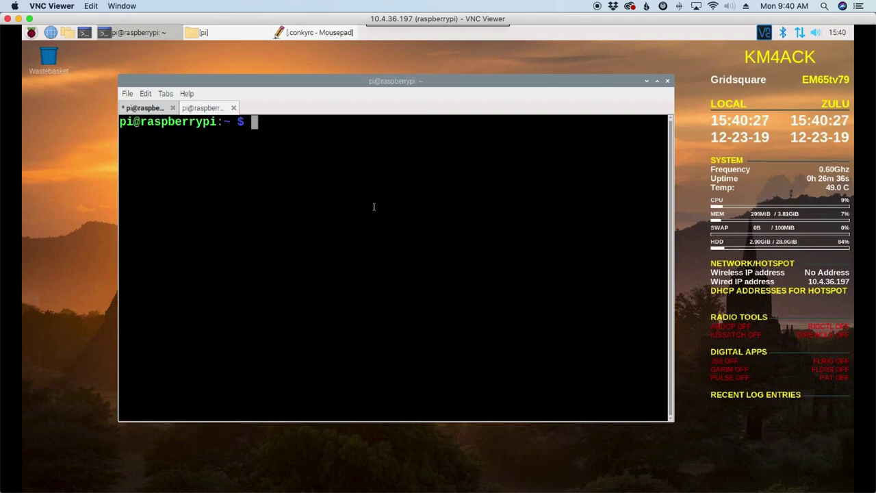
Run ./piardopc 8515 plughw:1,0 plughw:1,0 to check ARDOP ACTIVE, then stop it
type("./pi")
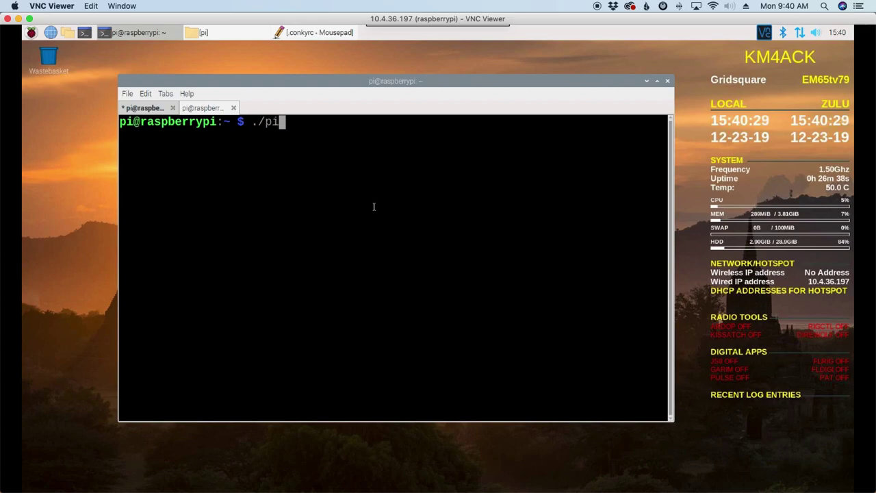
type("ardopc")
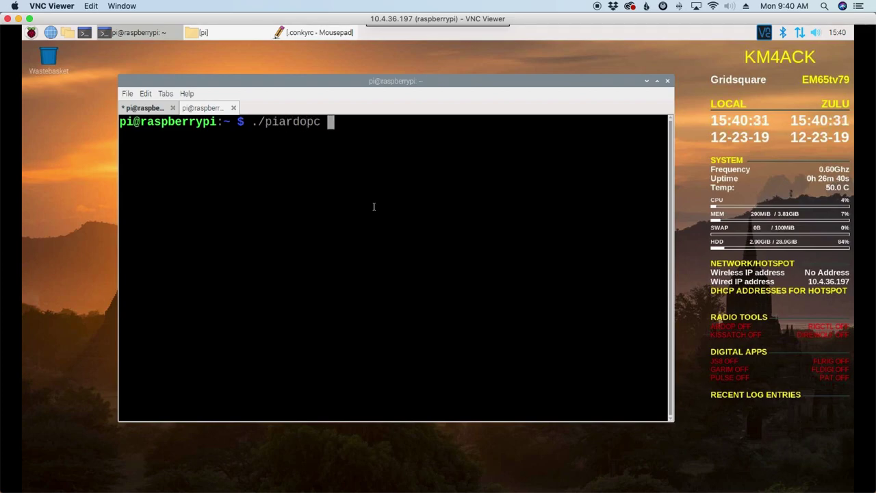
type(" 8515")
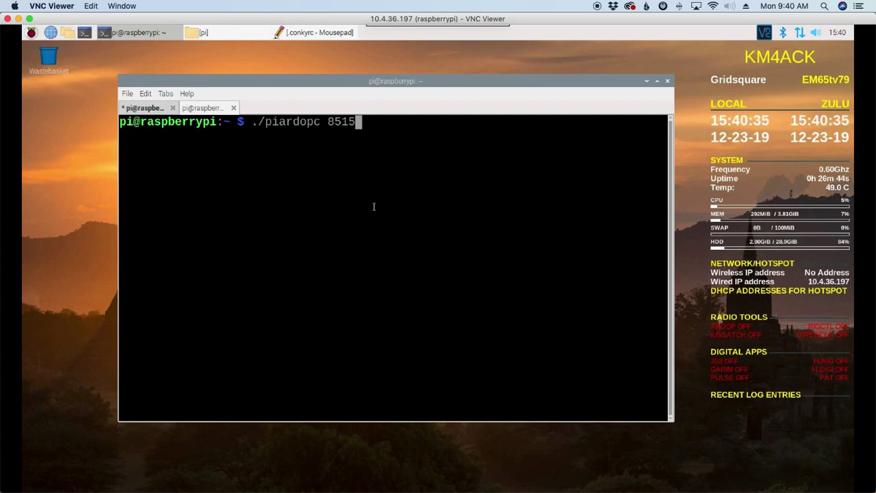
type(" plug")
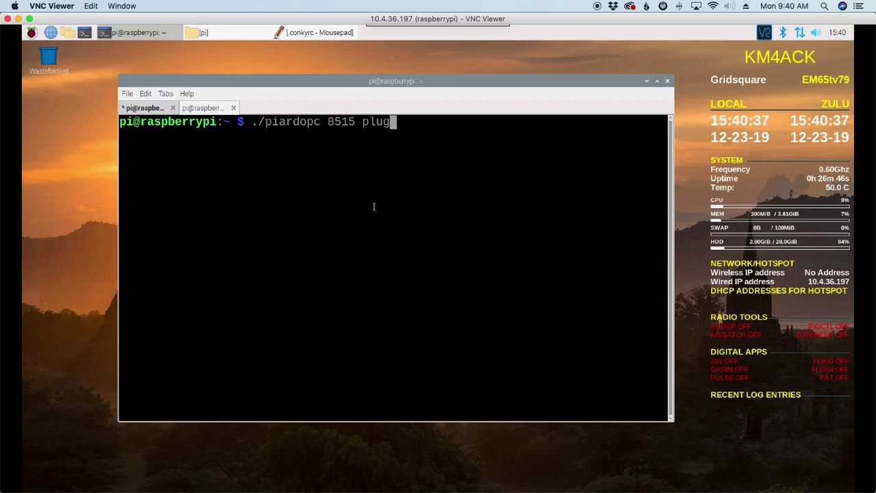
type("hw")
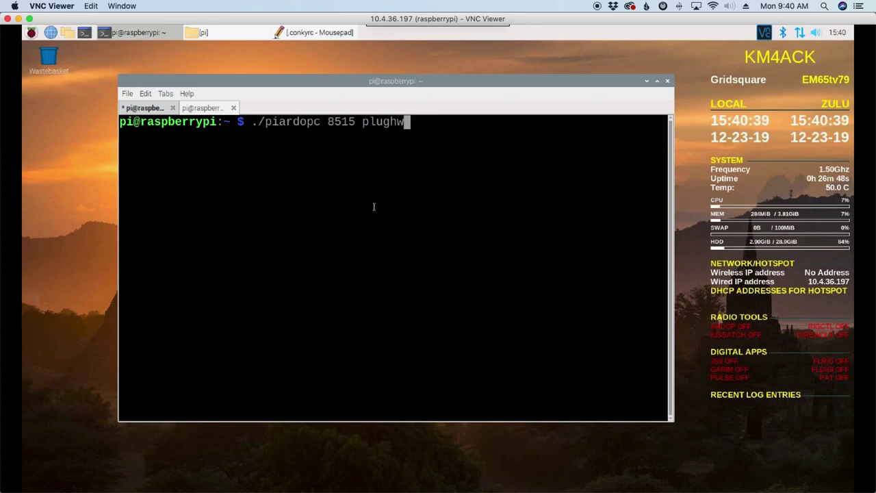
type(":1,0 ")
type("plug")
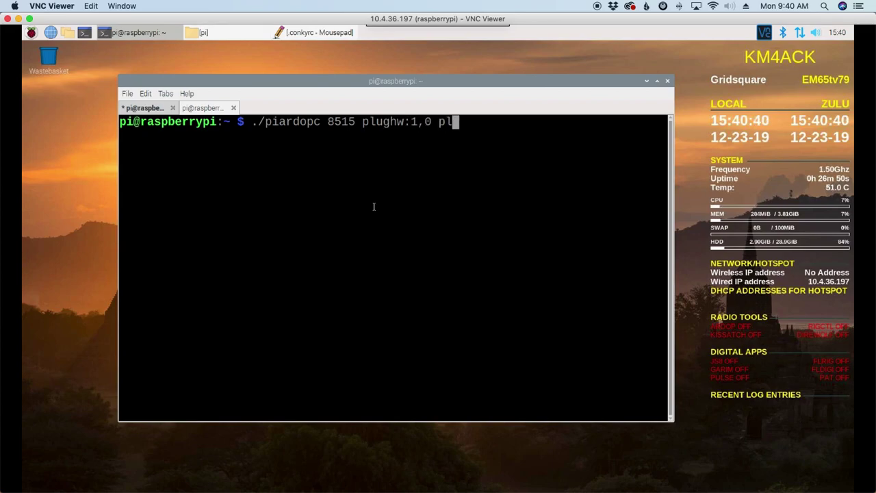
type("hw:1,0")
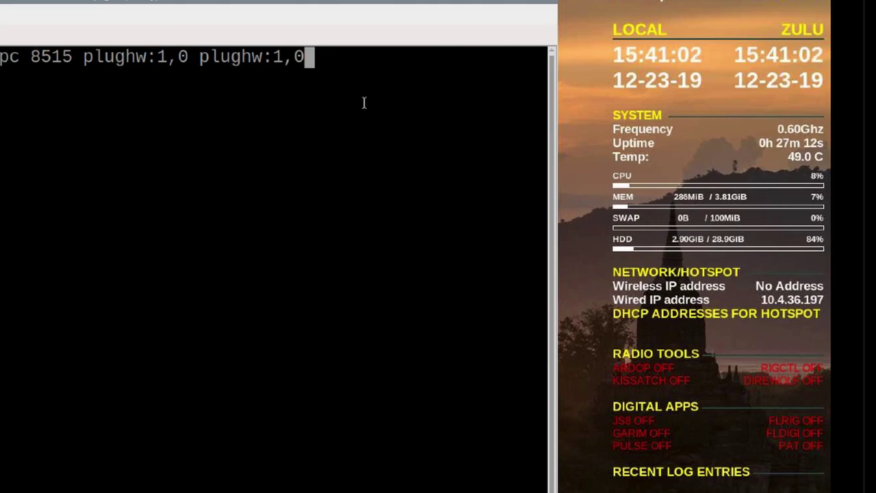
key("Return")
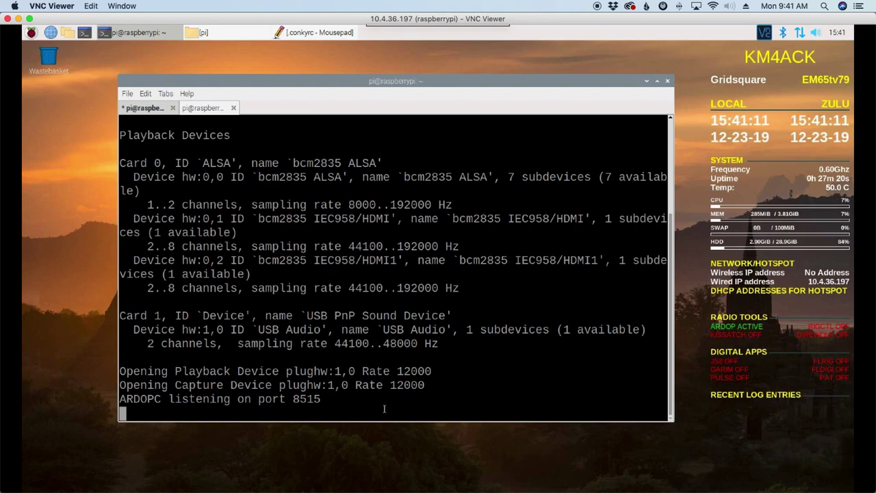
key("ctrl+c")
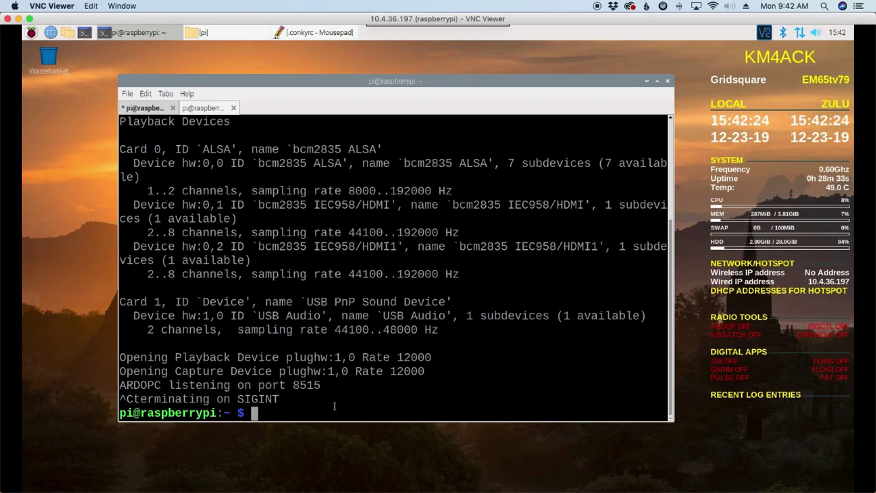
Clear the terminal and run crontab -e, choosing option 1 (/bin/nano) as editor
type("clear")
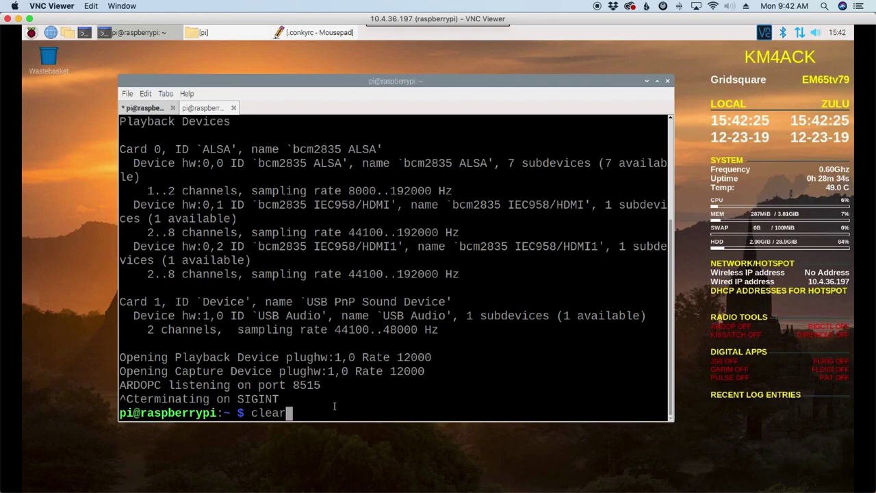
key("Return")
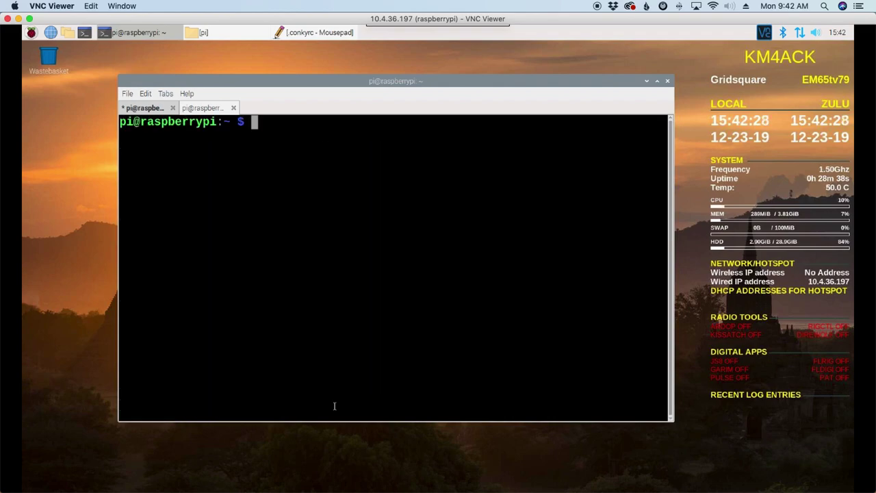
type("ronta")
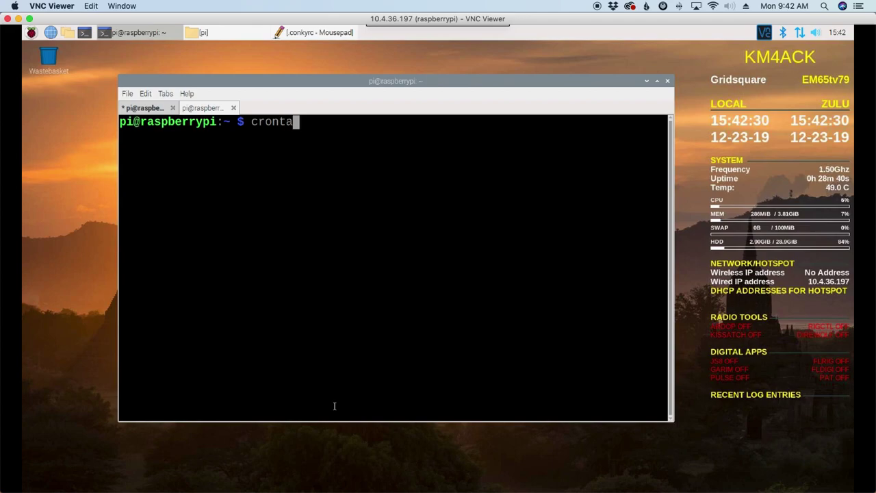
type("b -e")
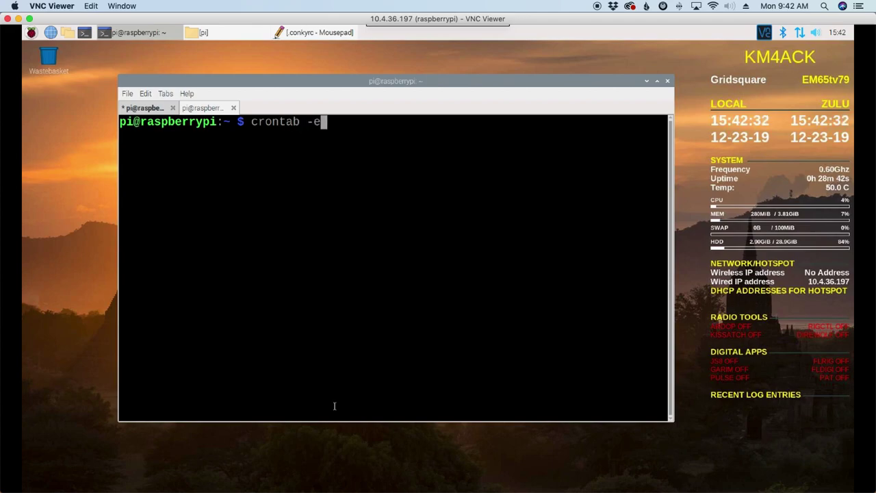
key("Return")
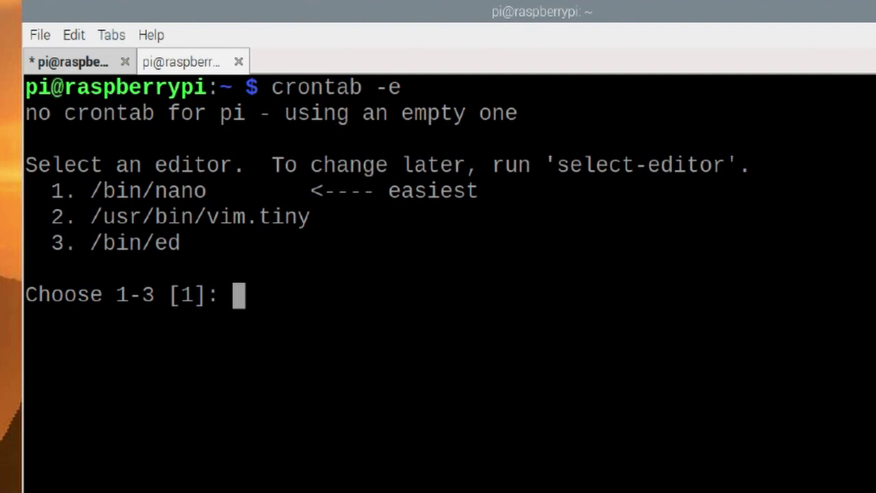
type("1")
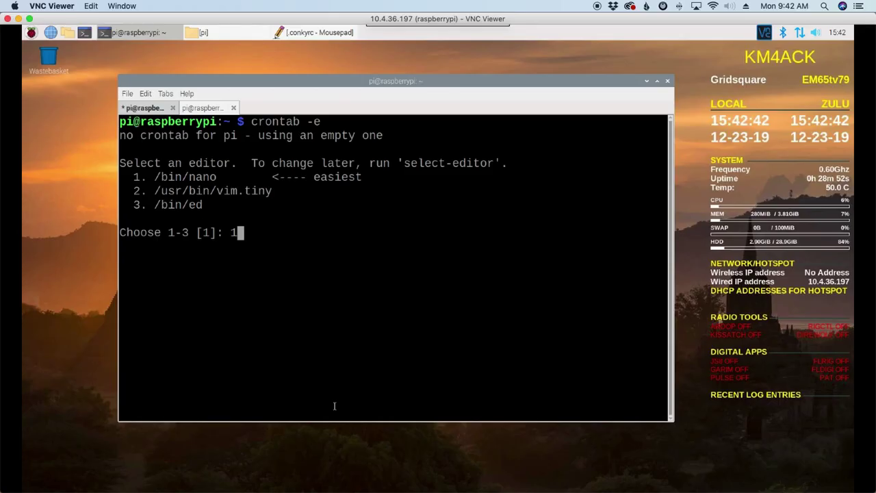
key("Return")
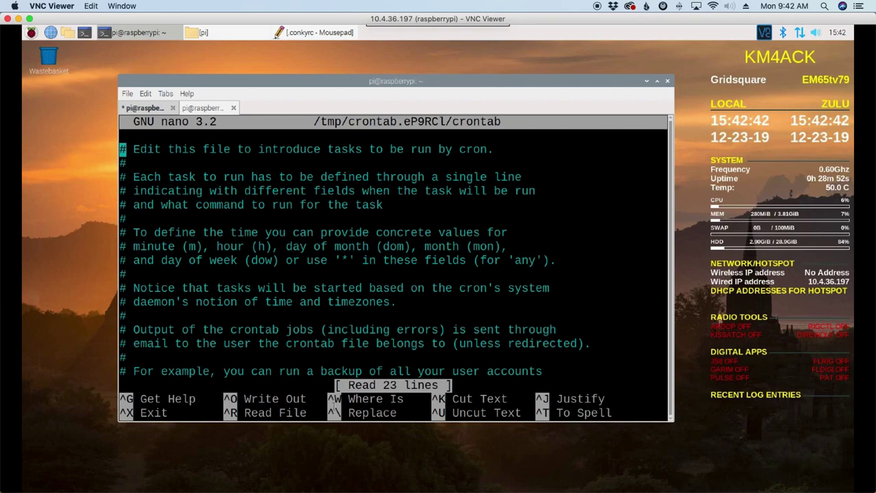
key("Down")
key("Down")
key("Down")
key("Down")
key("Down")
key("Down")
key("Down")
key("Down")
key("Down")
key("Down")
key("Down")
key("Down")
key("Down")
key("Down")
key("Down")
key("Down")
key("Down")
key("Down")
key("Down")
key("Down")
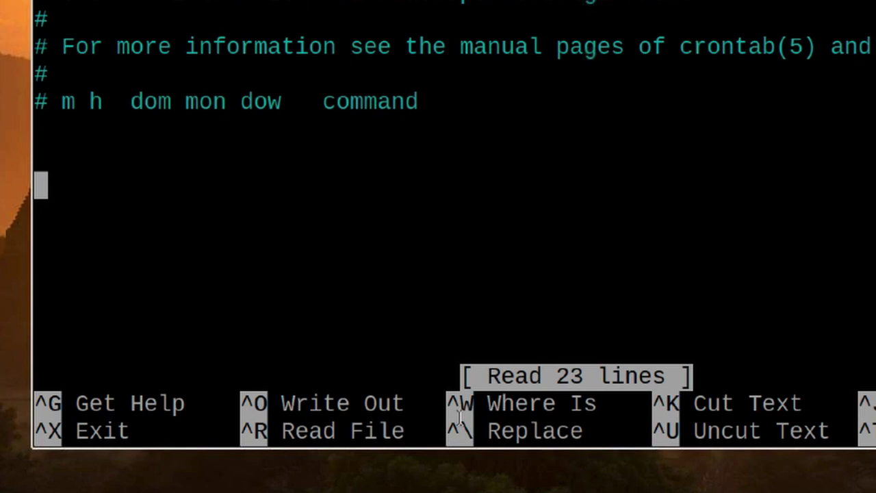
type("#")
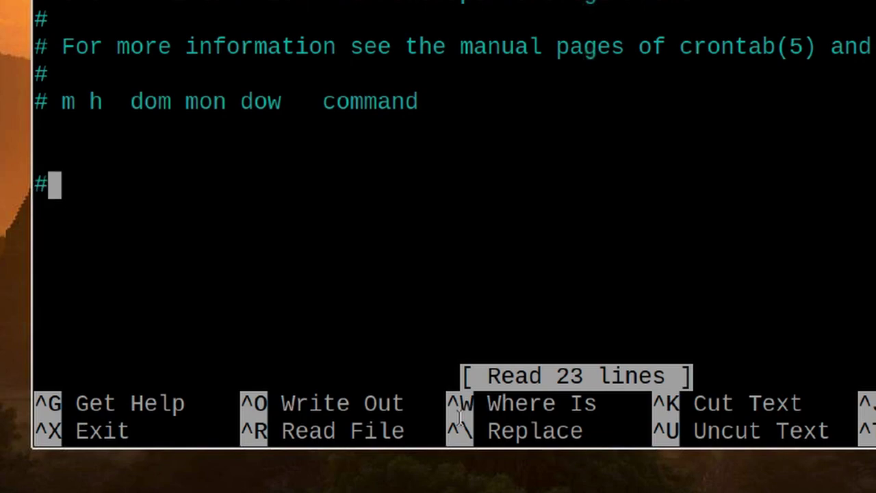
type("start")
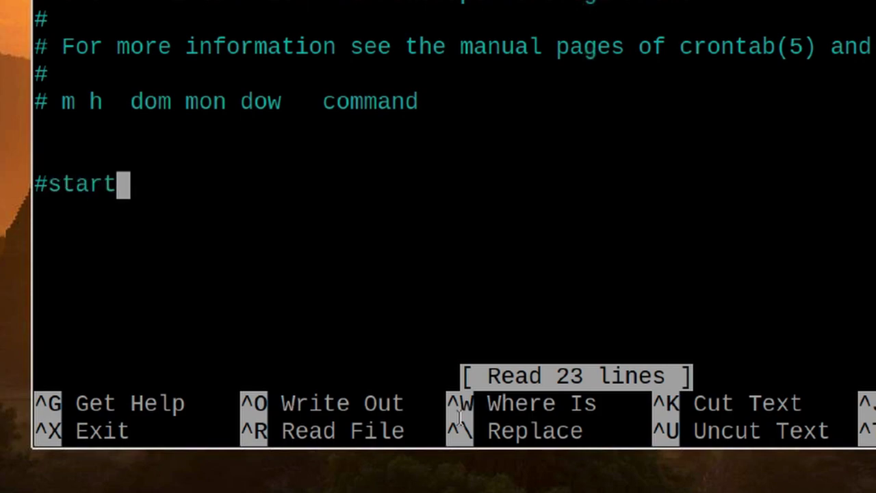
type(" conky ")
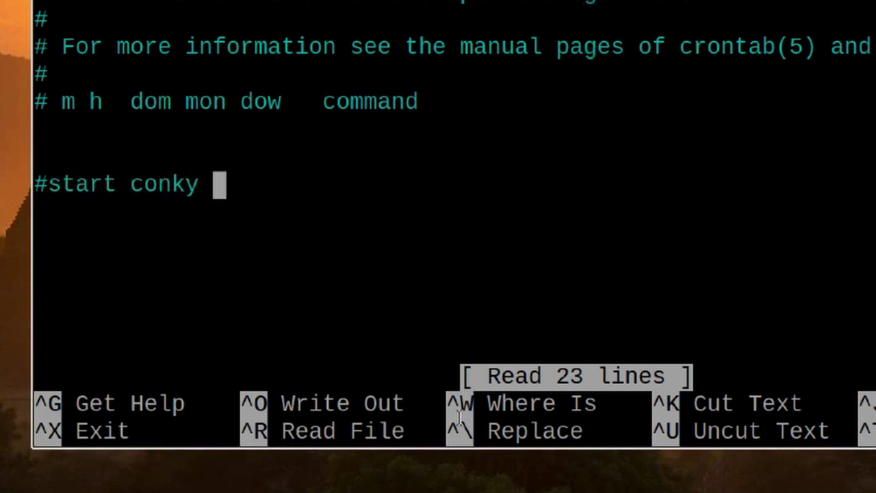
type("at boot")
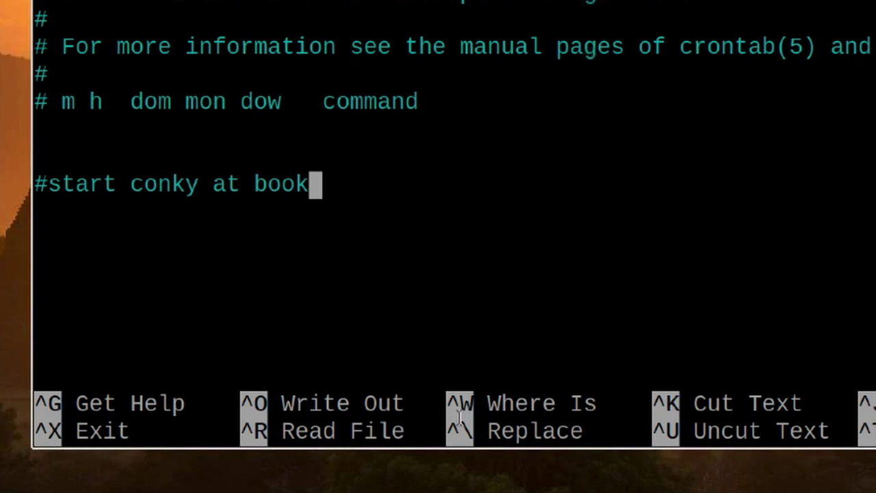
key("Return")
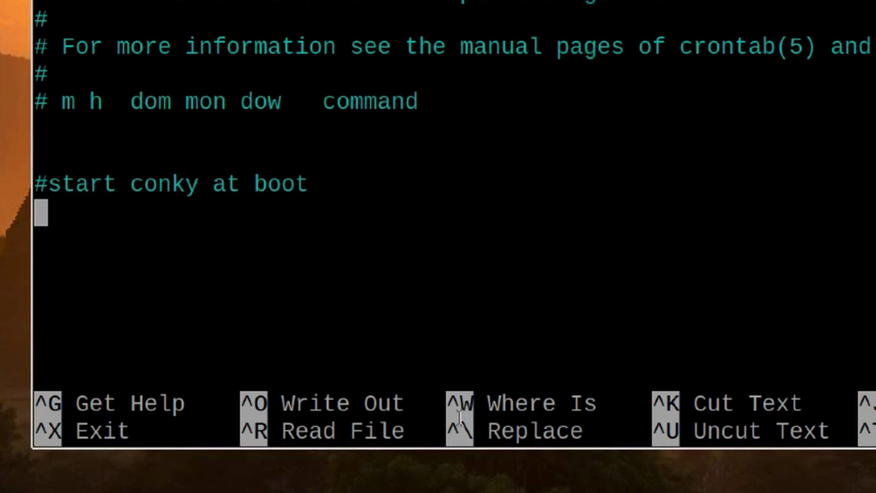
type("@reboot")
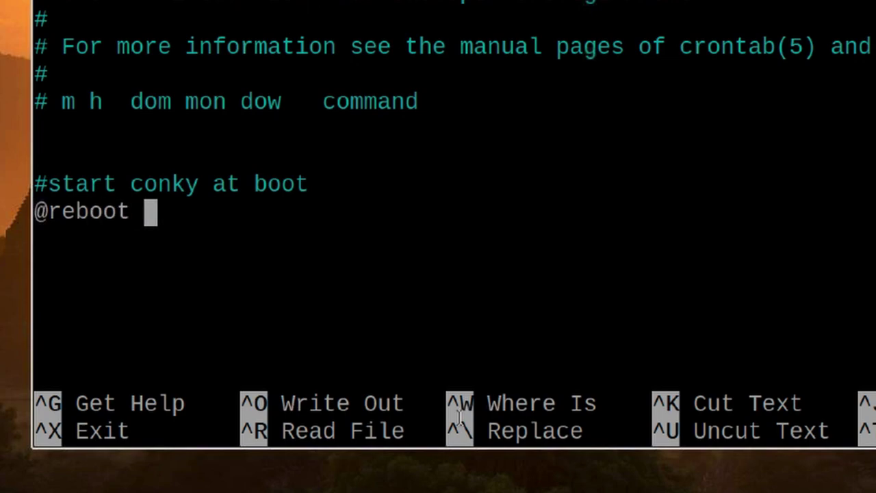
type(" sleep ")
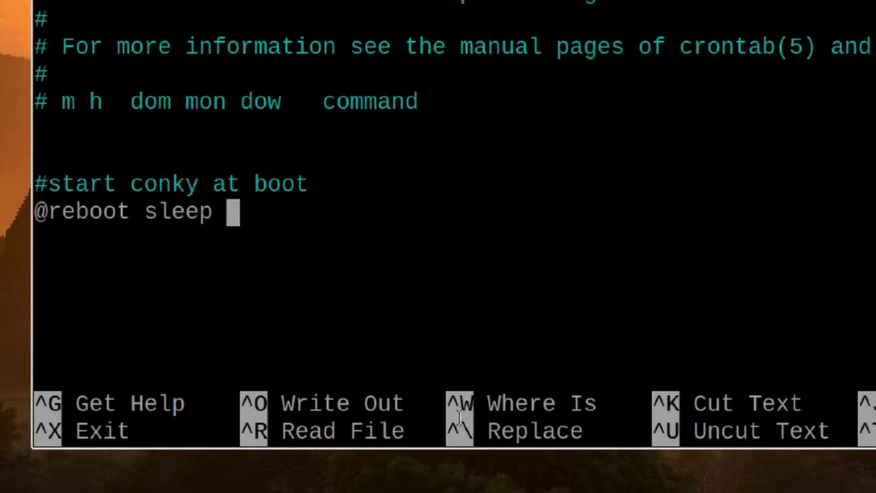
type("20")
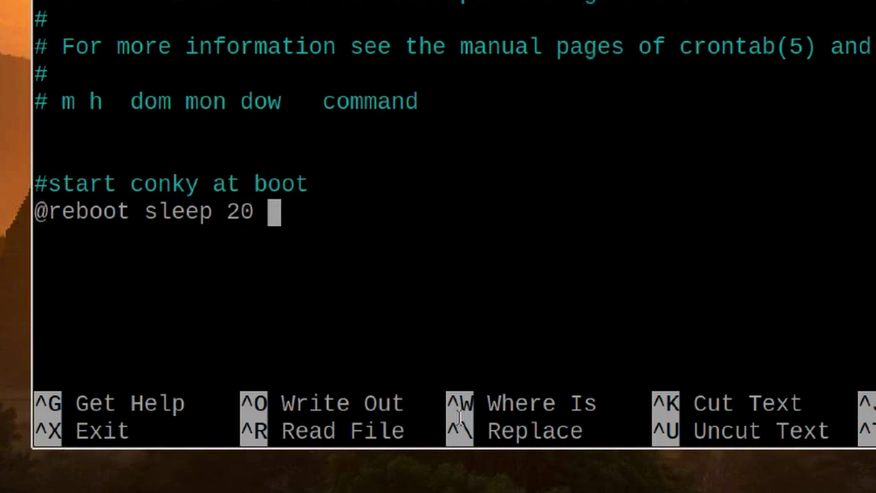
type(" &&")
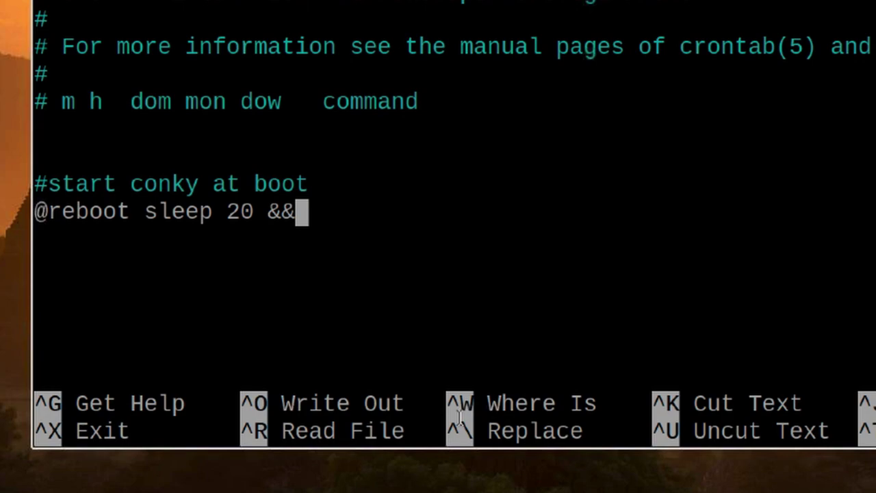
type(" ex")
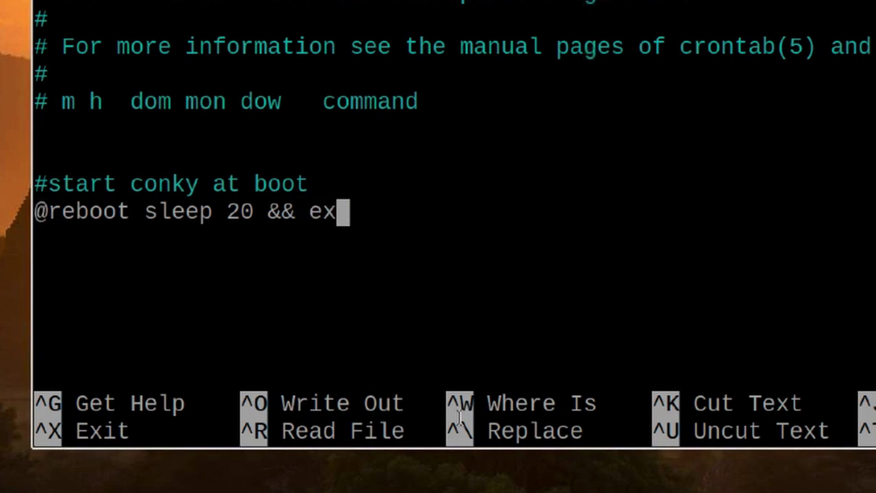
type("port ")
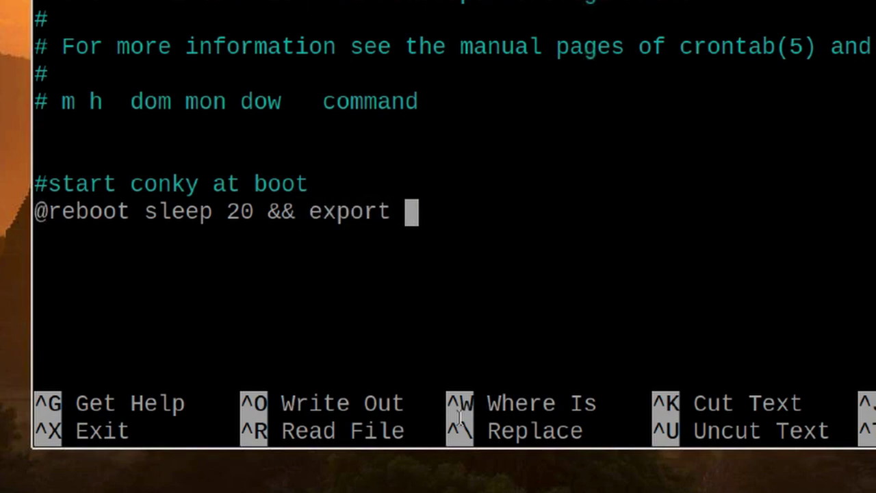
type("DISPLAY")
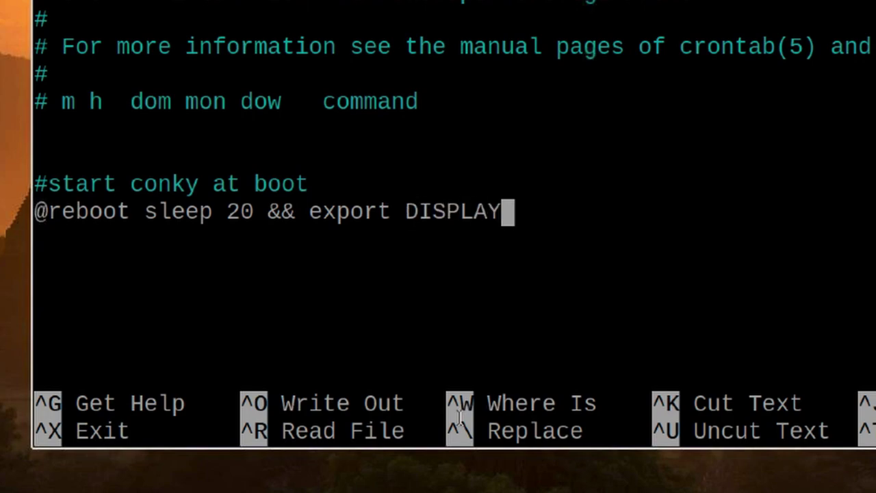
type("=:")
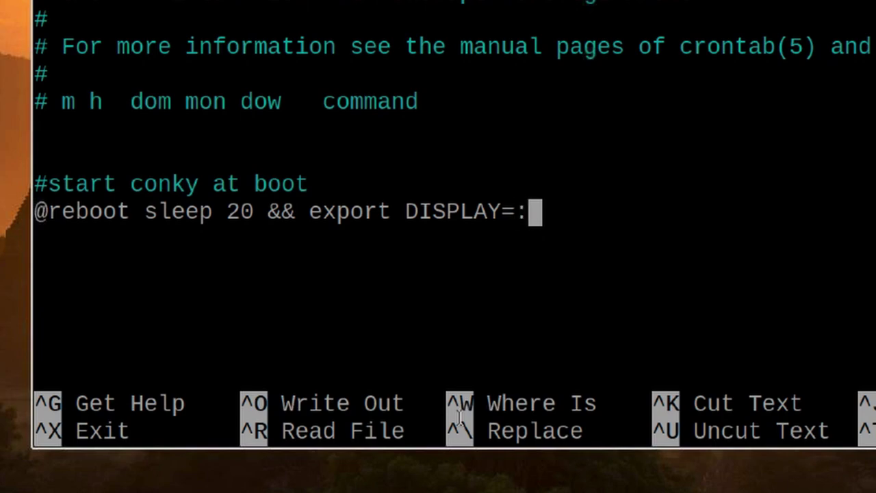
type("0")
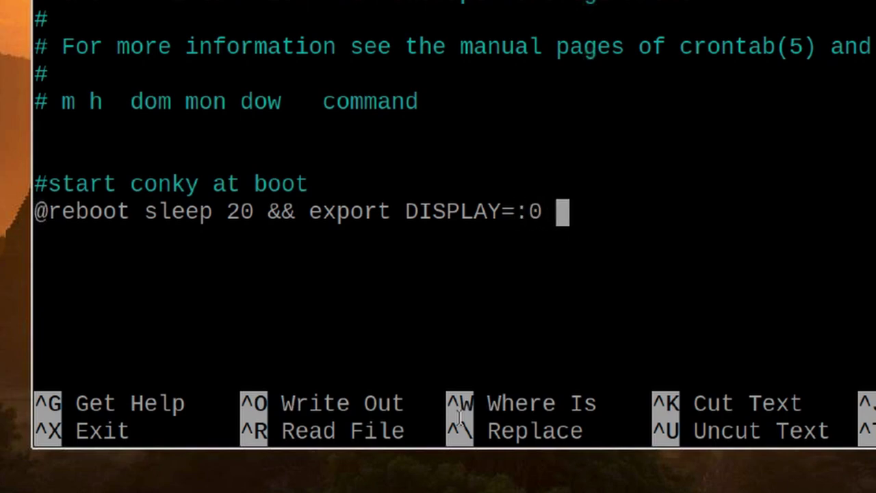
type(" &&")
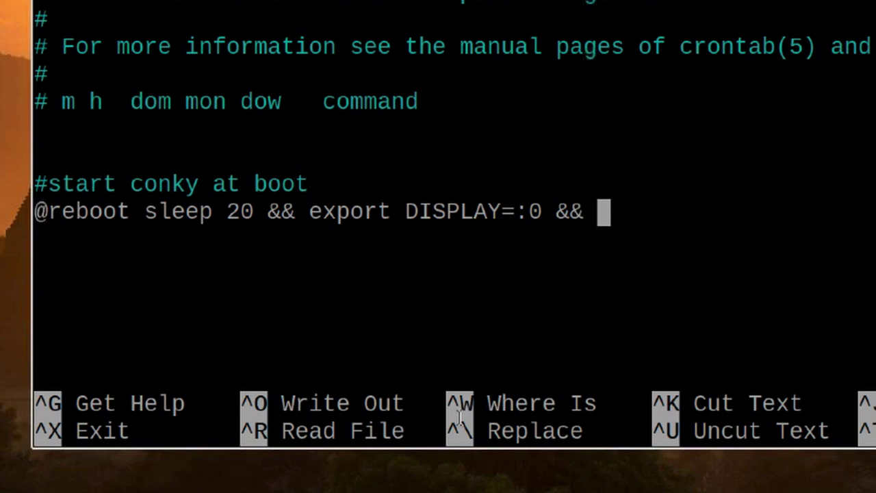
type(" /")
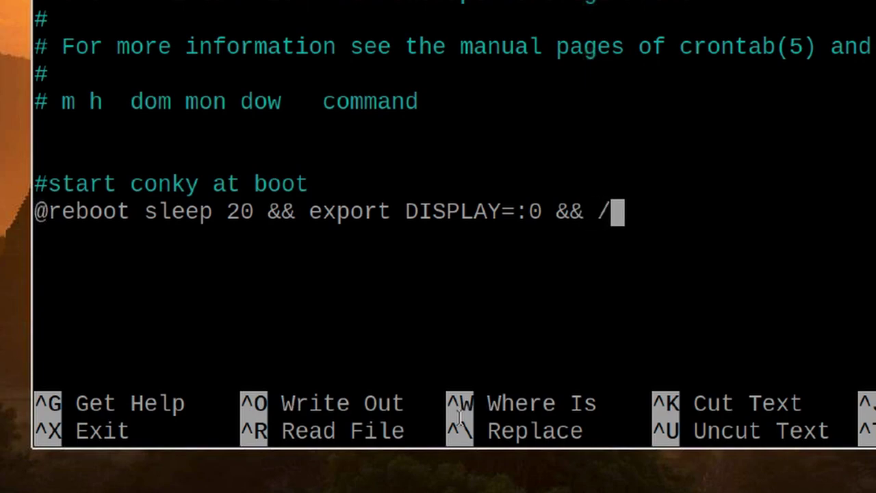
type("usr/")
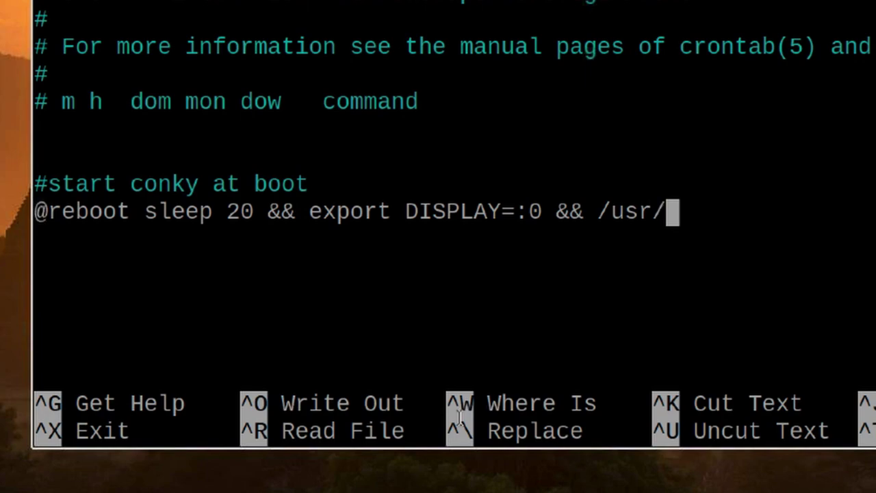
type("bin/conky")
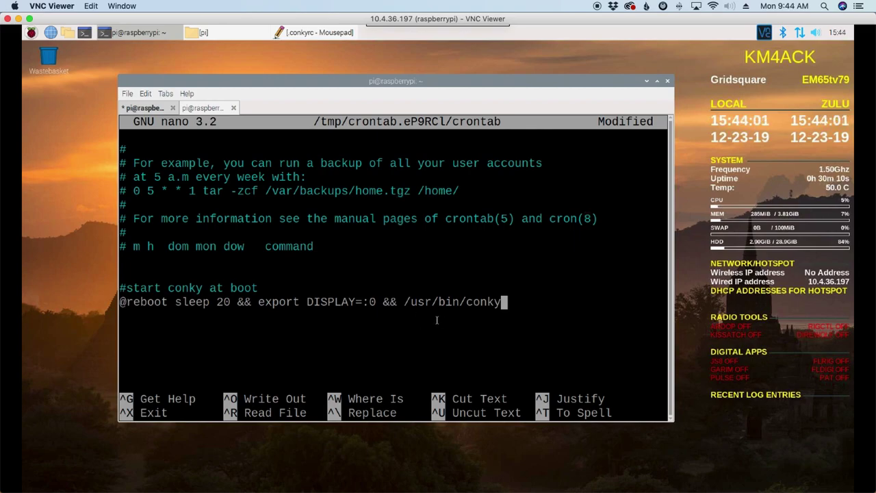
Save the edited crontab, exit nano, and run reboot to restart the Pi
key("ctrl+x")
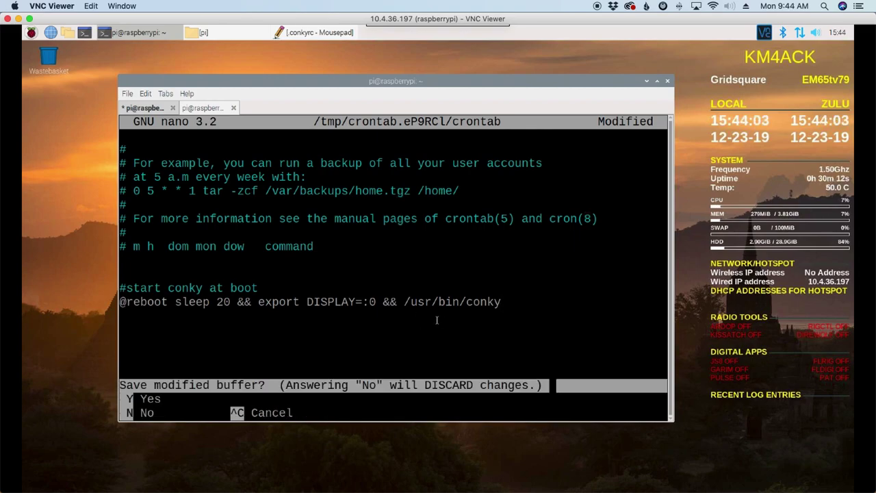
key("y")
key("Return")
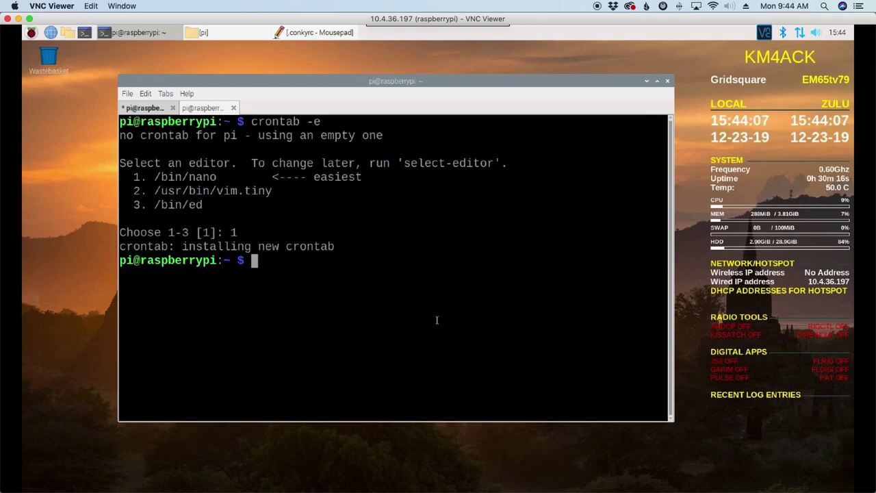
type("reboot")
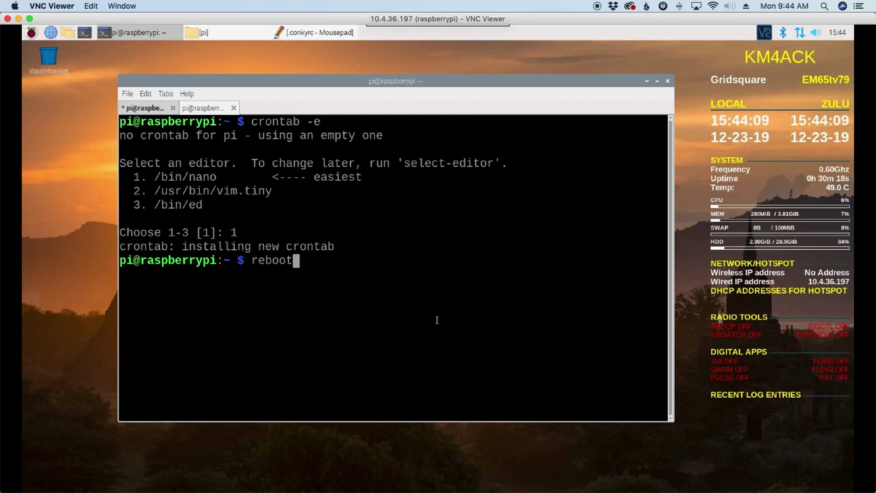
key("Return")
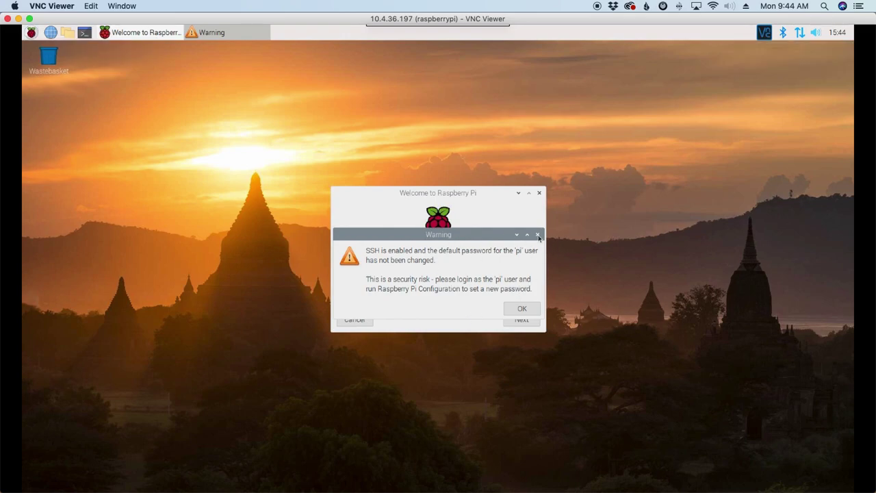
Close the SSH default-password warning and the Welcome to Raspberry Pi dialog on the rebooted desktop
left_click(538, 235)
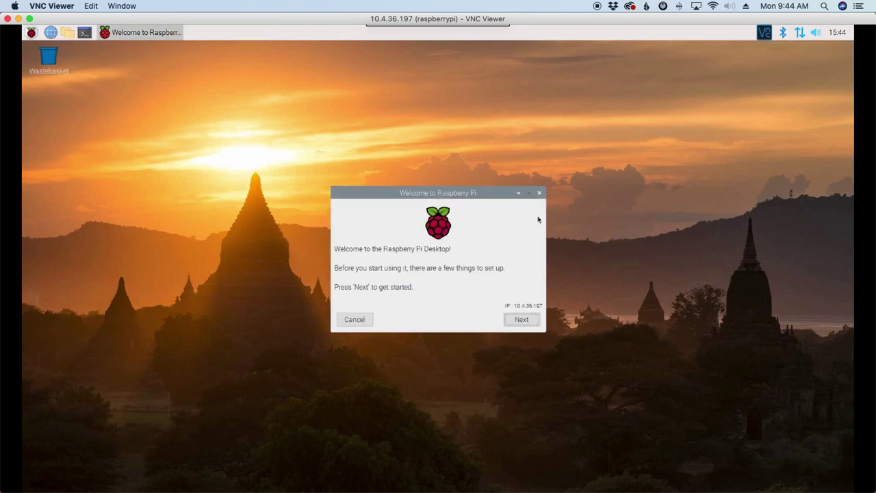
left_click(539, 193)
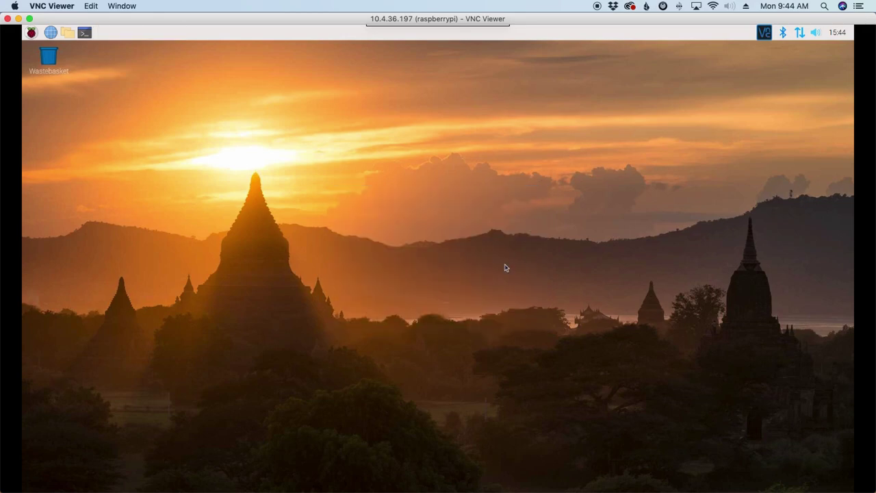